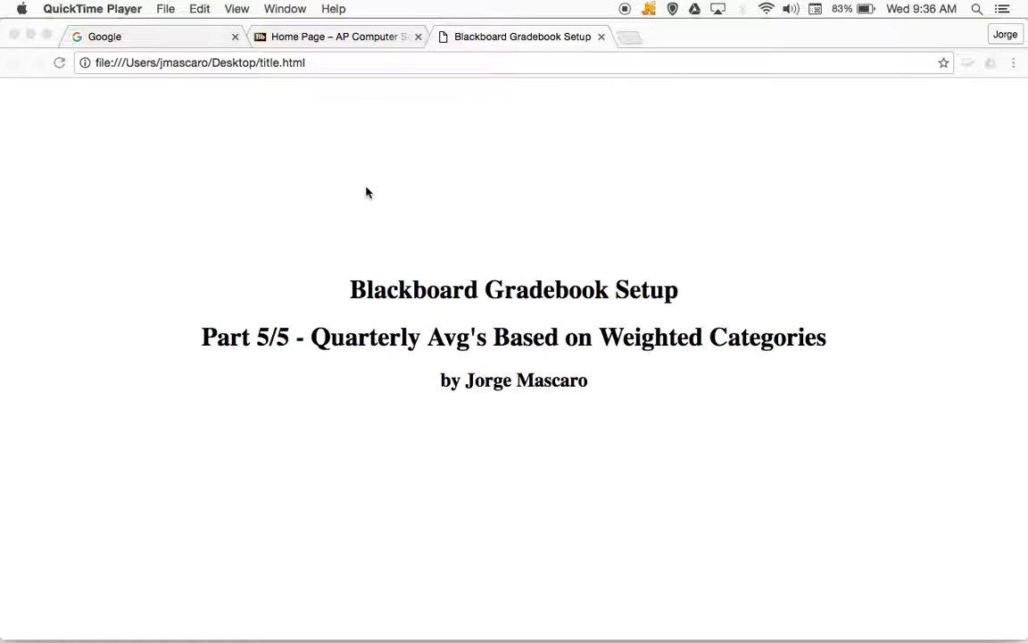
Open the Full Grade Center of the AP Computer Science class.
left_click(329, 39)
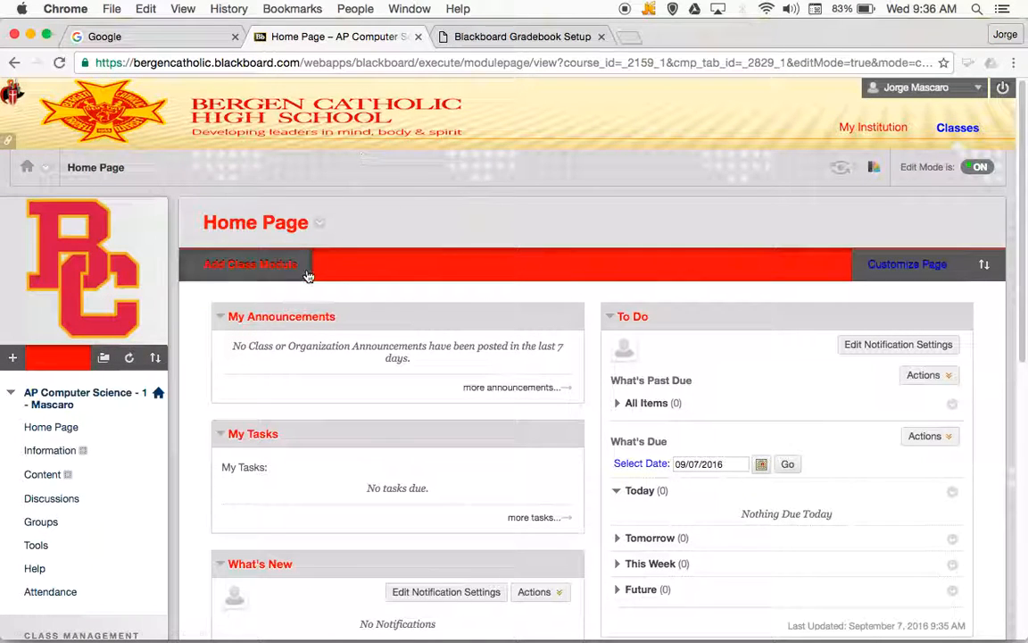
scroll(179, 470, "down", 5)
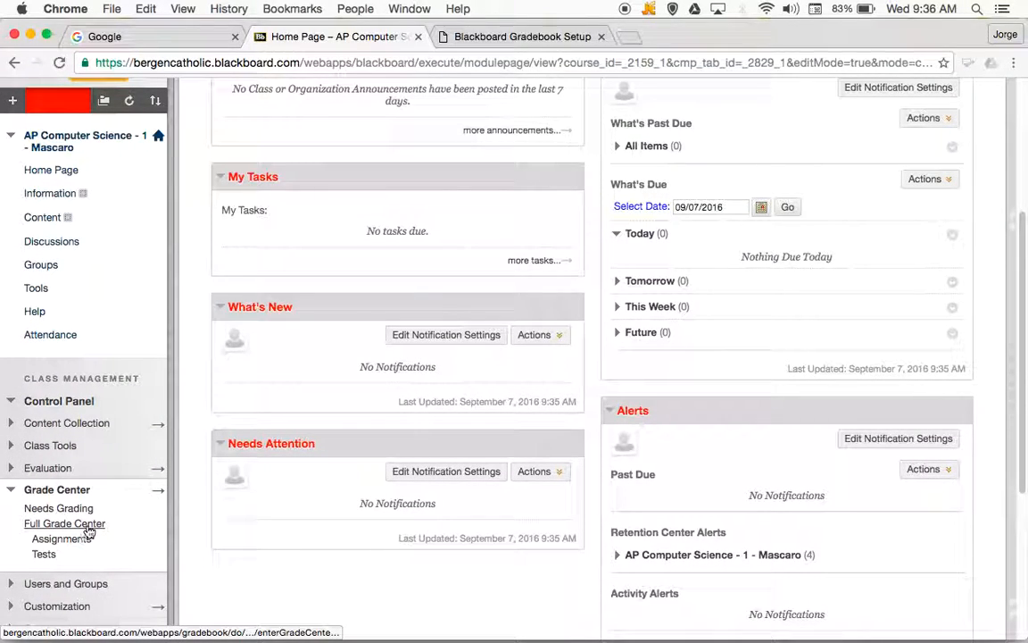
left_click(87, 526)
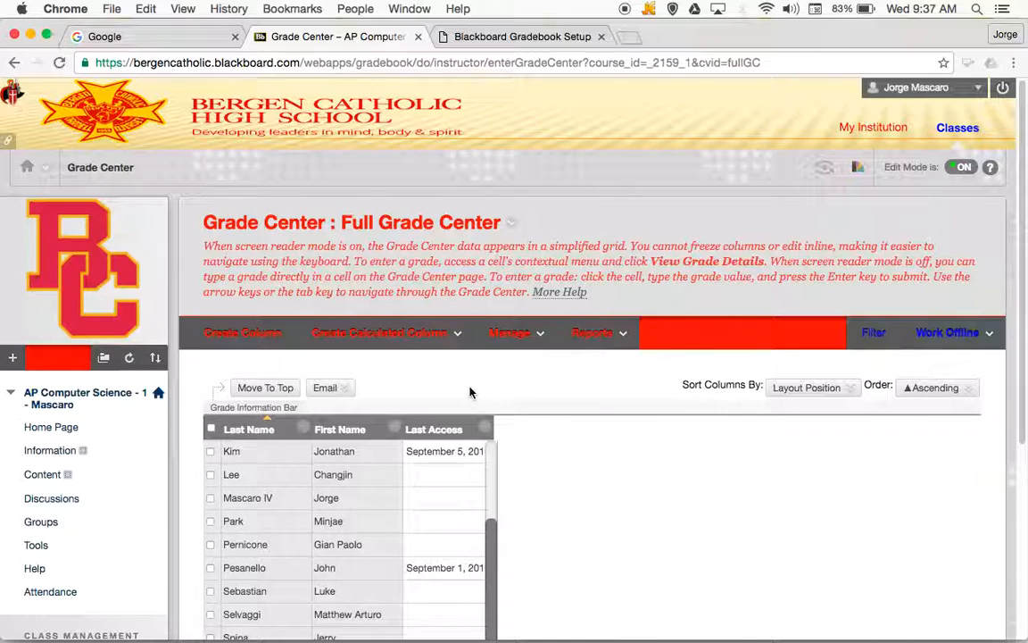
Start a new weighted calculated column and name it "1st Q Grade %".
left_click(418, 337)
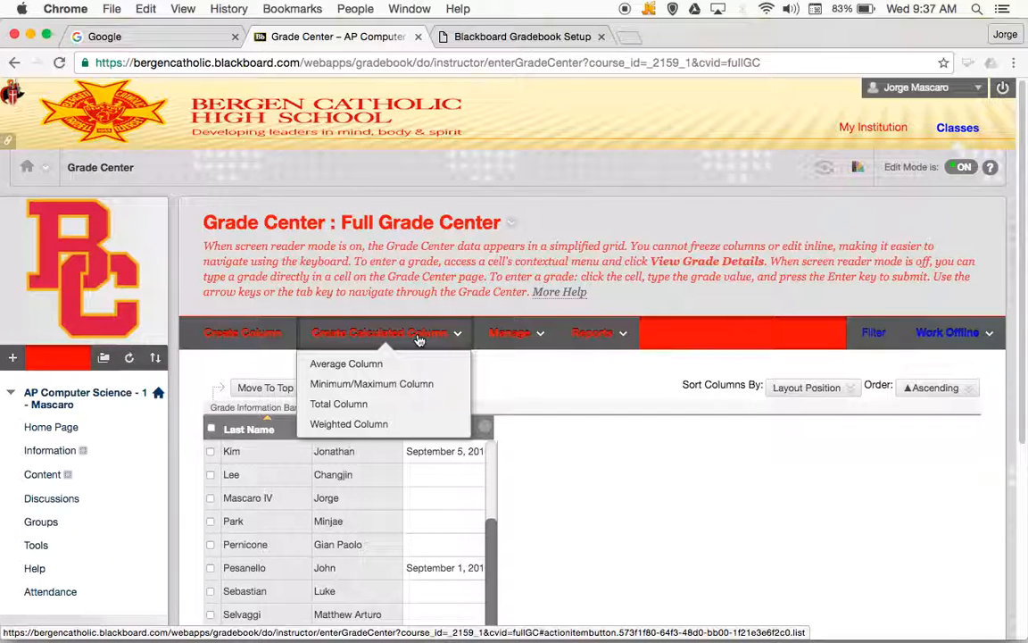
left_click(377, 425)
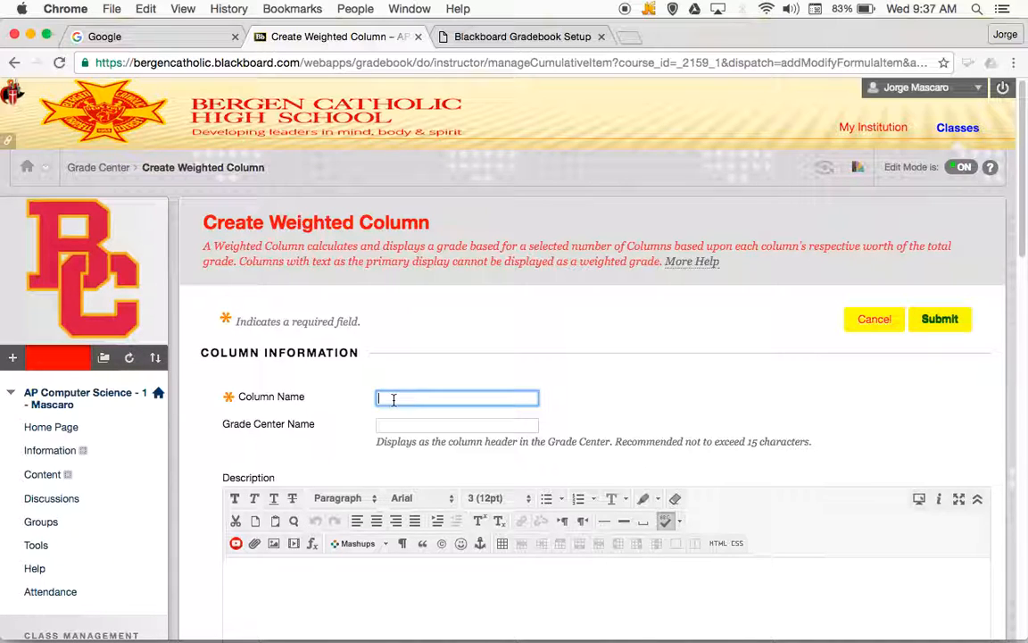
type("1st")
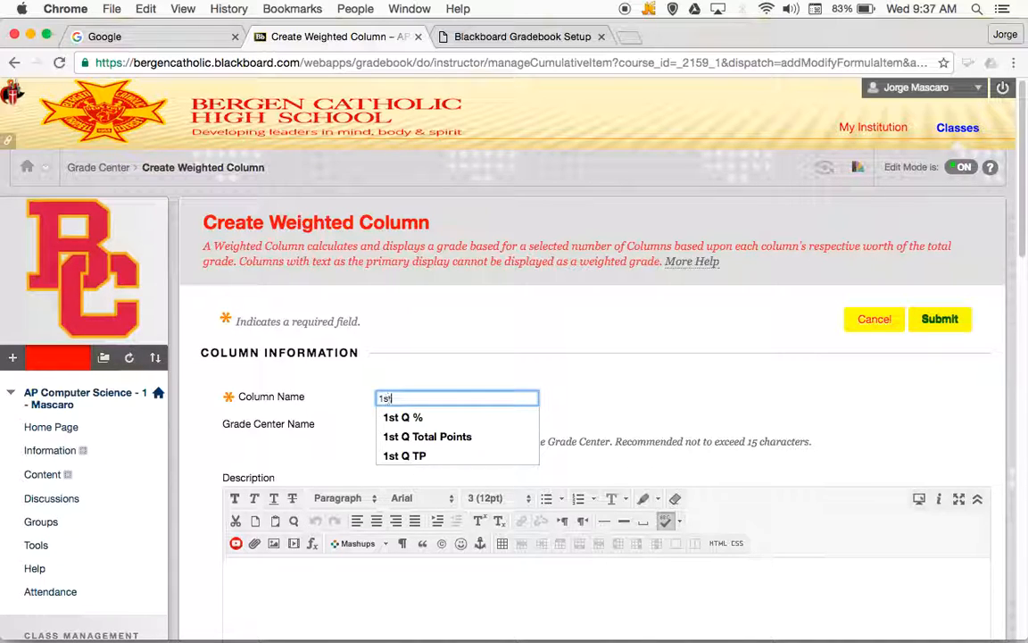
type(" Quarter")
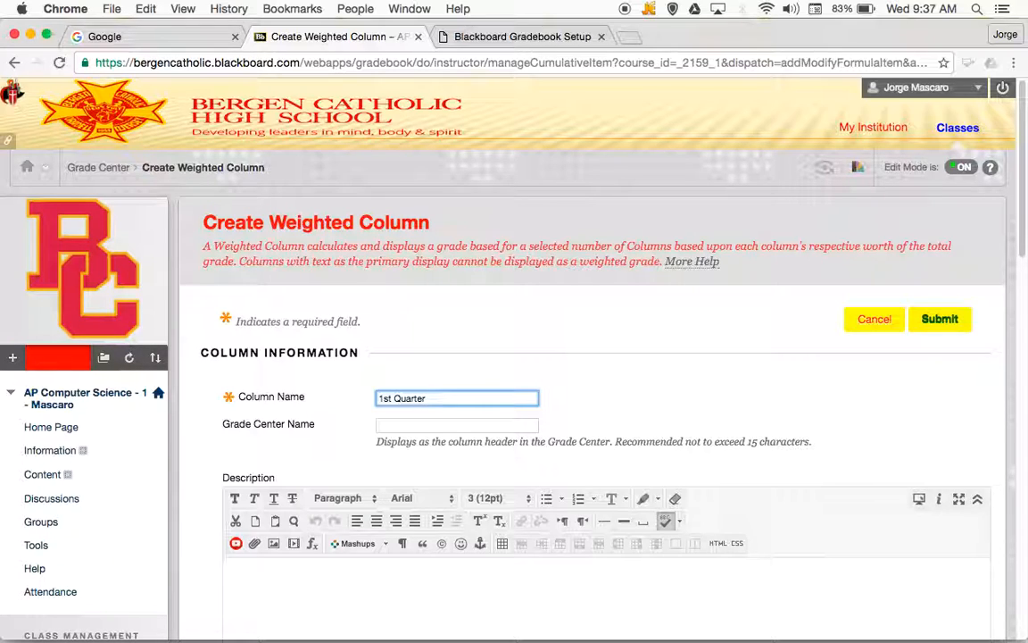
key("BackSpace")
key("BackSpace")
key("BackSpace")
key("BackSpace")
key("BackSpace")
key("BackSpace")
key("BackSpace")
type("Grade %")
Assign the weighted column to the 1st Quarter grading period.
scroll(273, 390, "down", 3)
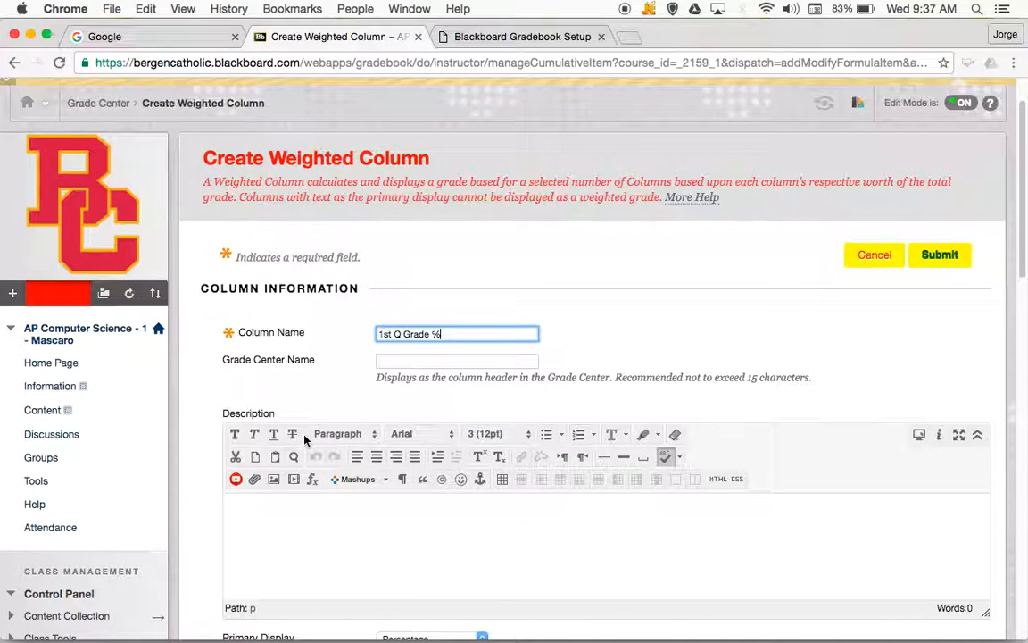
scroll(303, 435, "down", 4)
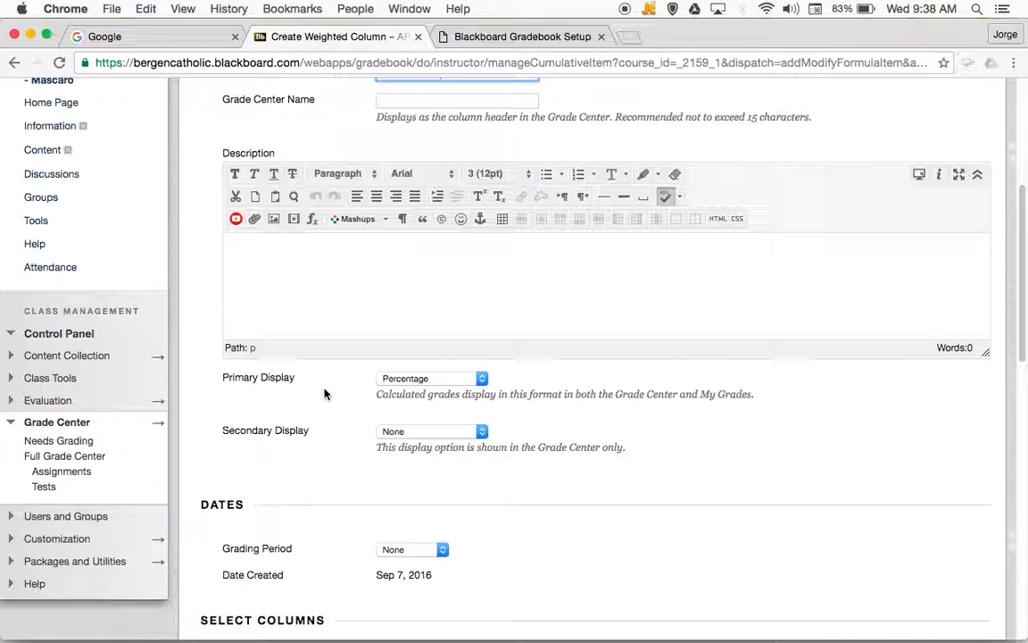
scroll(325, 437, "down", 4)
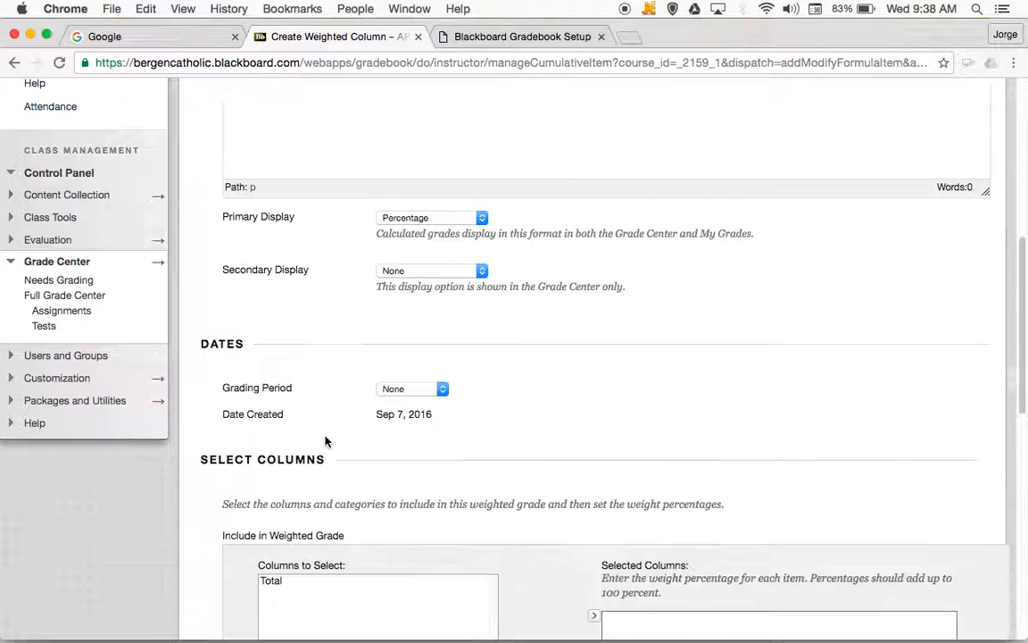
left_click(414, 390)
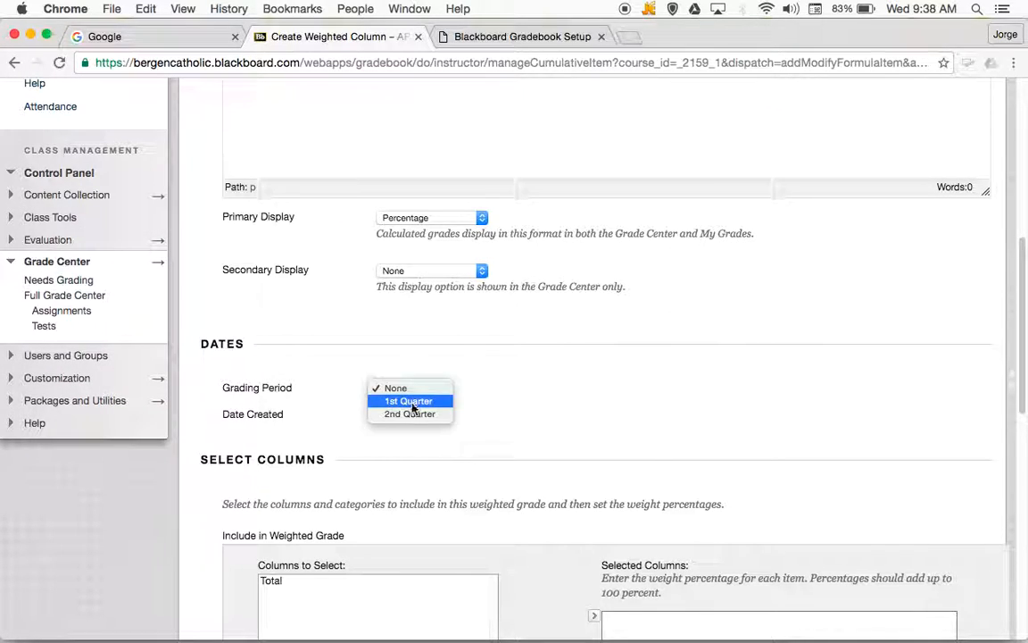
left_click(411, 402)
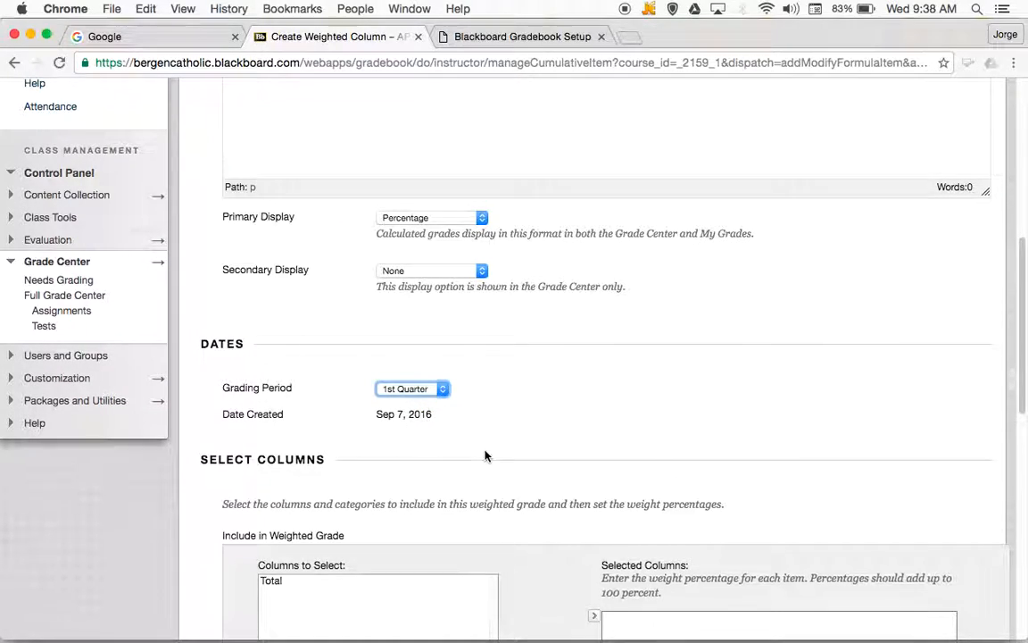
Look through the categories available for inclusion in the weighted grade.
scroll(484, 453, "down", 5)
scroll(188, 452, "down", 3)
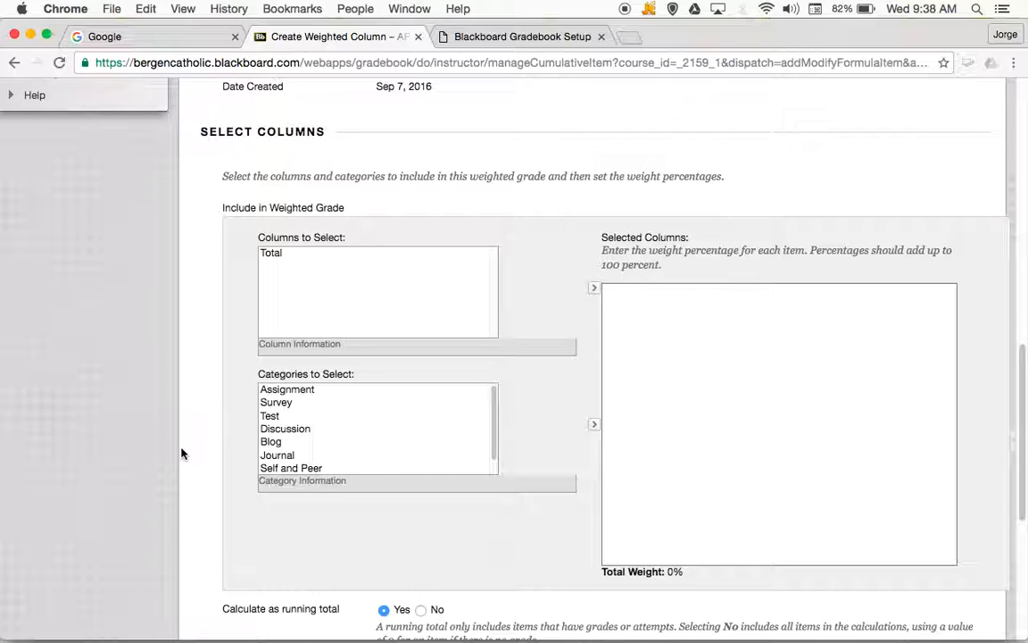
left_click_drag(493, 393, 494, 396)
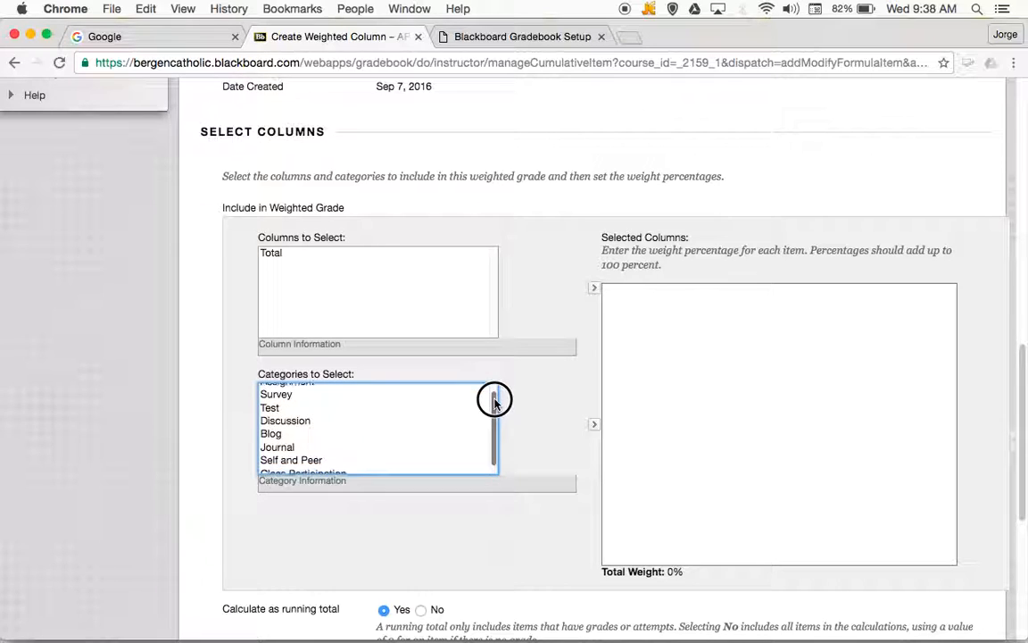
left_click(269, 409)
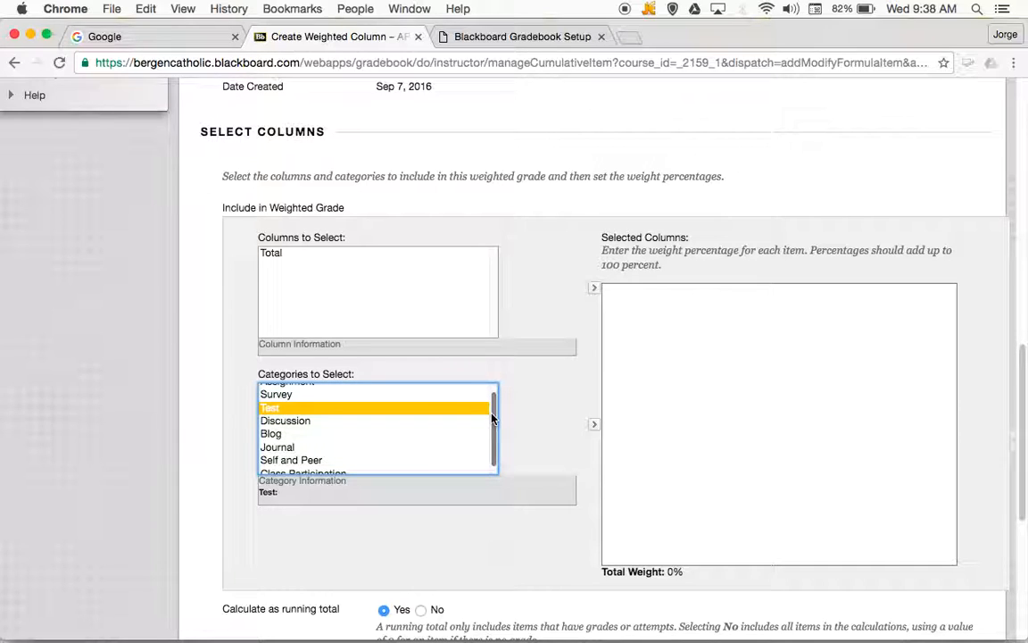
left_click_drag(492, 418, 494, 399)
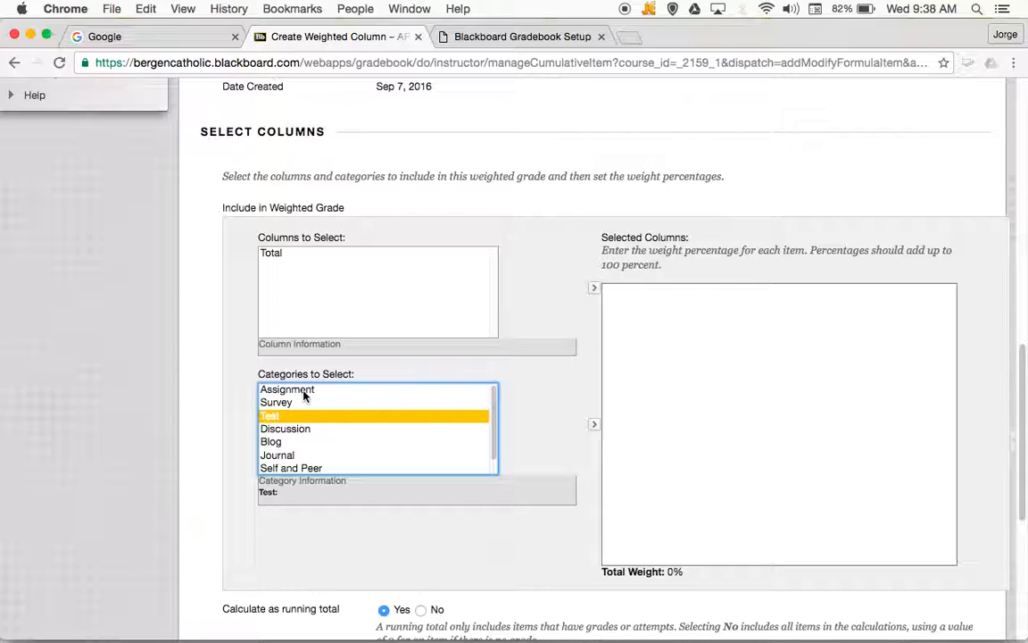
left_click_drag(495, 414, 492, 438)
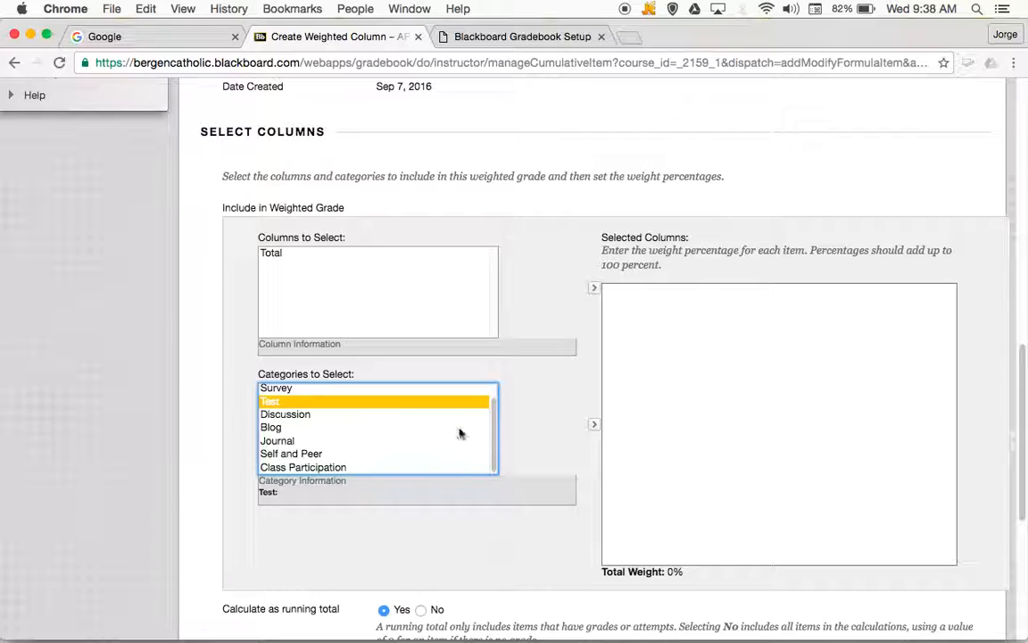
left_click_drag(494, 420, 493, 395)
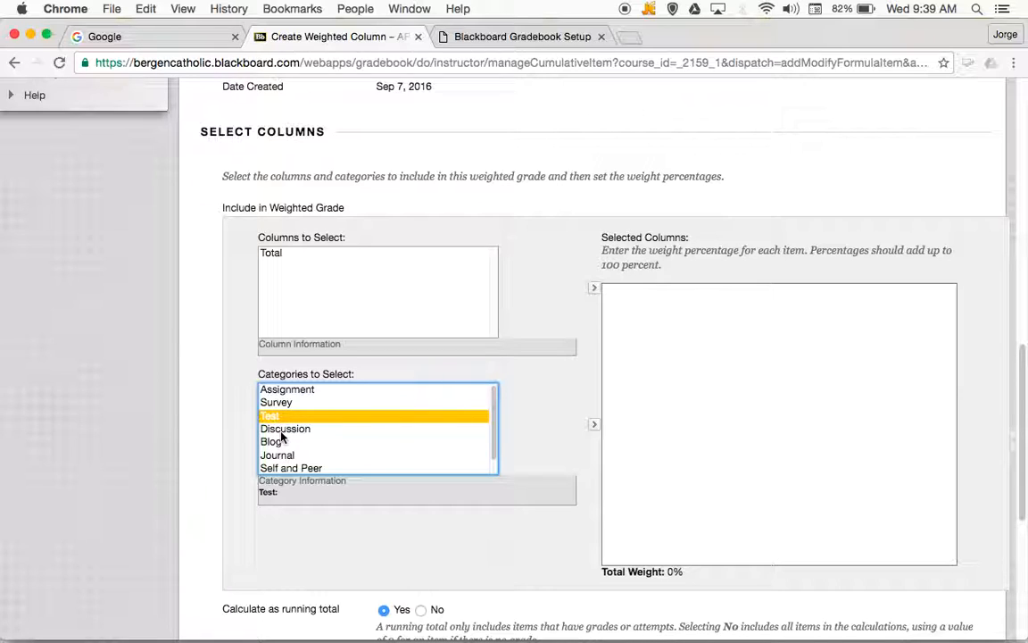
mouse_move(495, 408)
left_mouse_down()
mouse_move(492, 427)
mouse_move(494, 409)
left_mouse_up()
Include the Test, Assignment and Class Participation categories together in the weighted grade.
left_click(286, 417)
left_click(295, 390, "super")
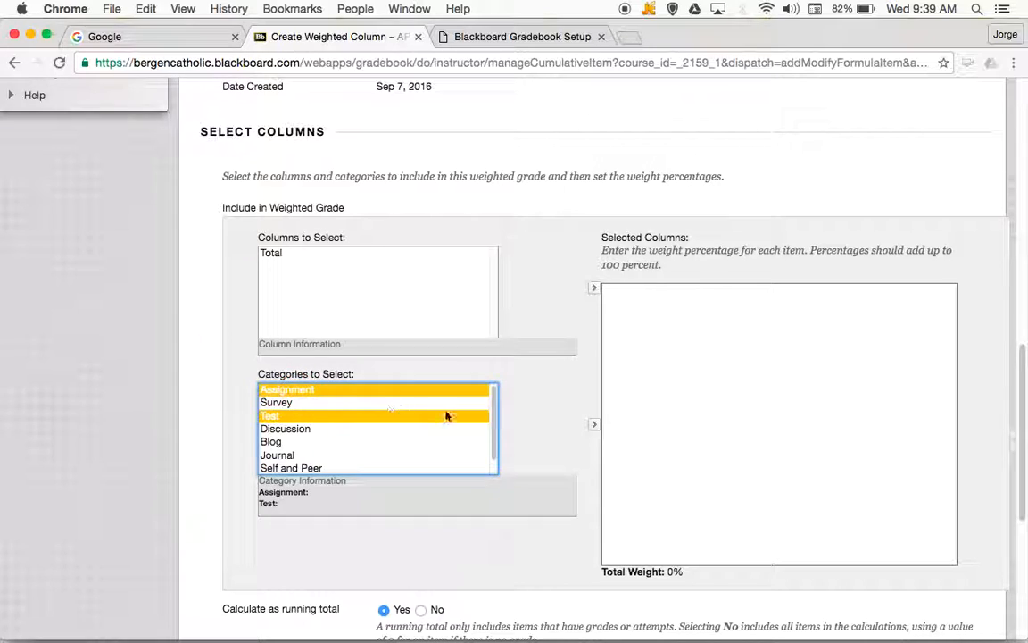
left_click_drag(494, 418, 494, 447)
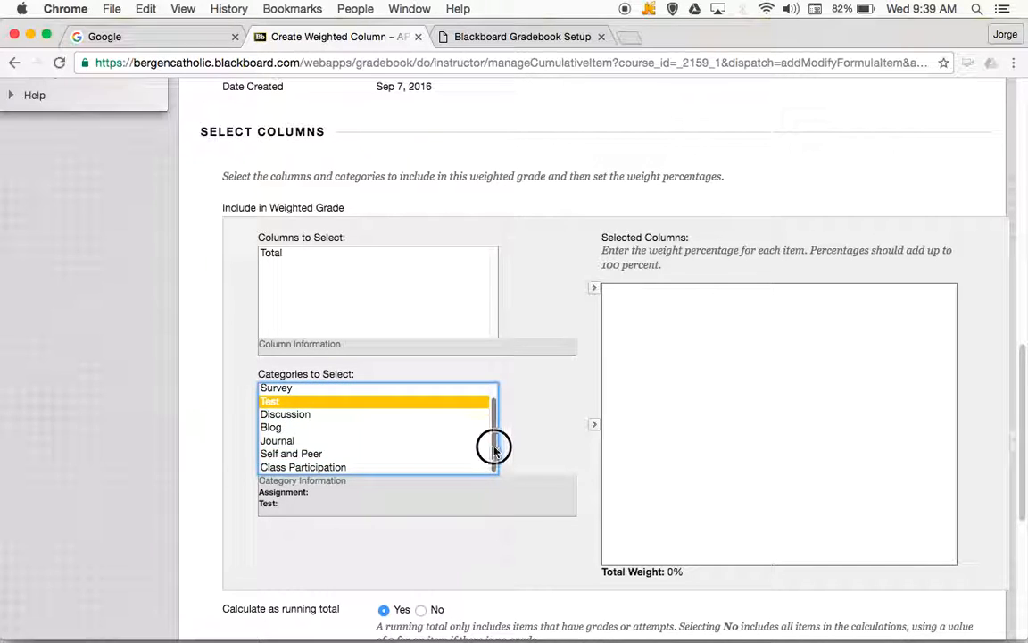
left_click(327, 471, "super")
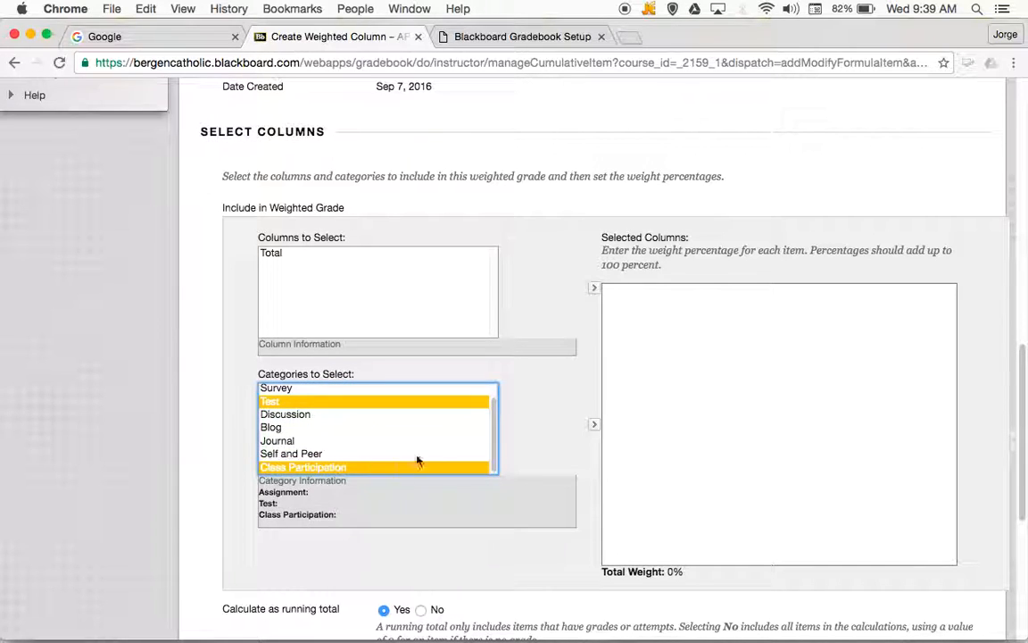
left_click_drag(493, 431, 496, 456)
left_click_drag(496, 455, 500, 404)
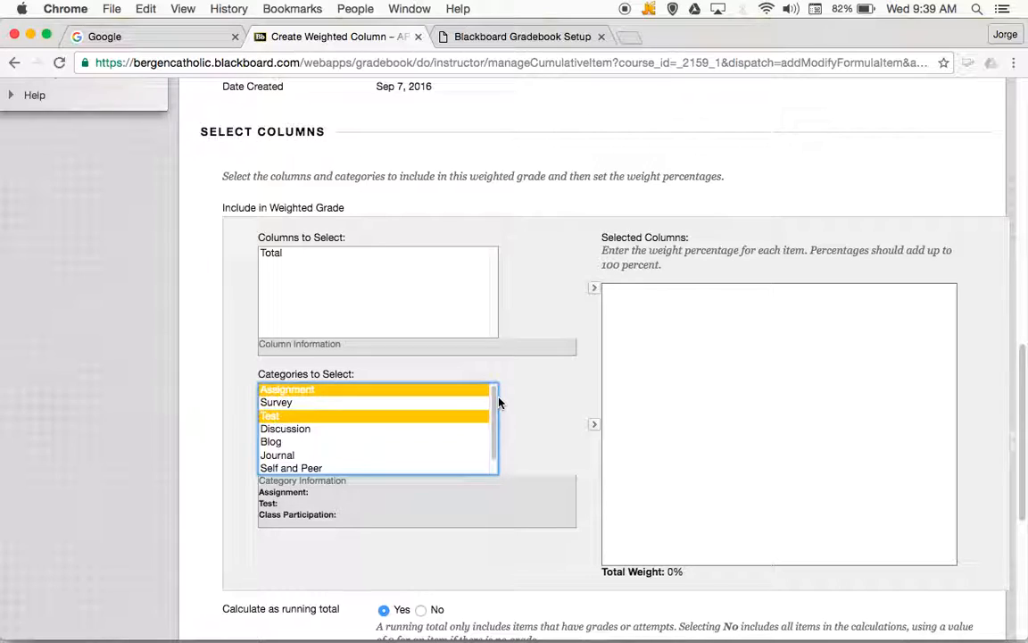
left_click(595, 427)
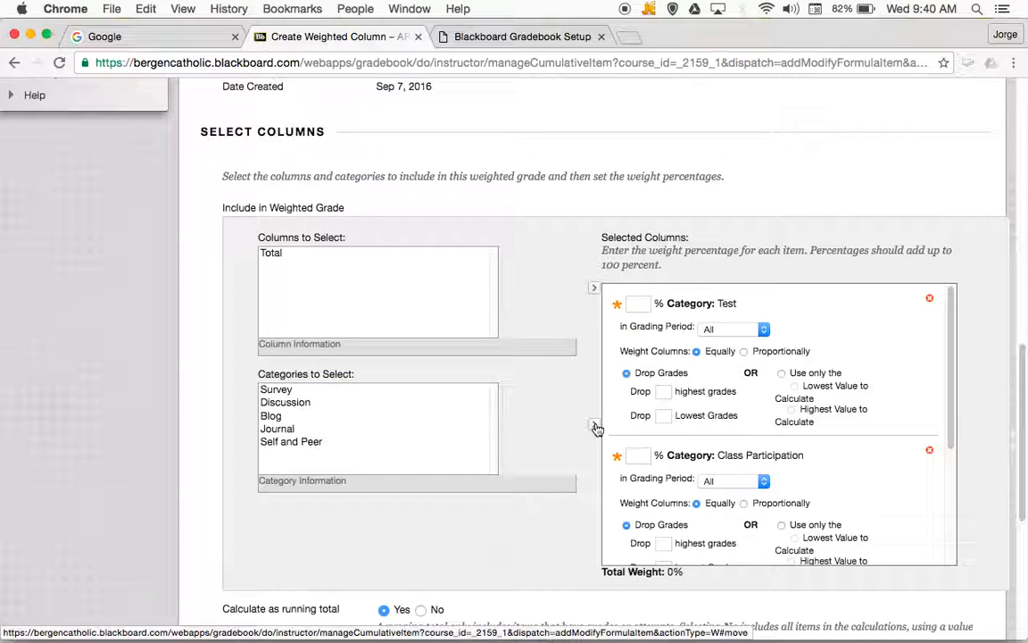
Set the category weights to 50% for Test, 10% for Class Participation and 40% for Assignment.
left_click_drag(954, 367, 961, 282)
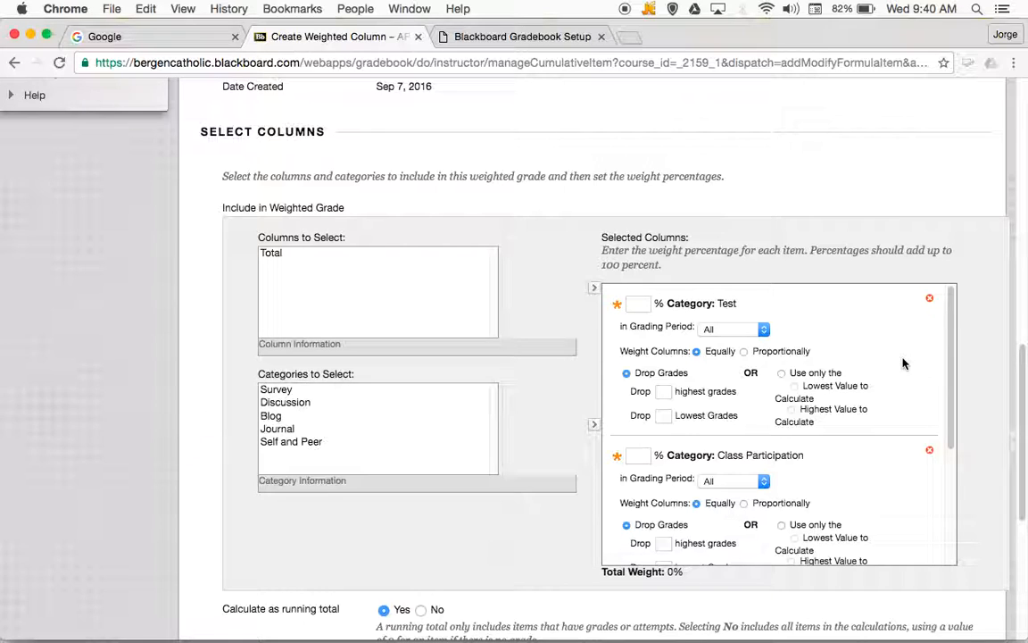
left_click(642, 306)
type("50")
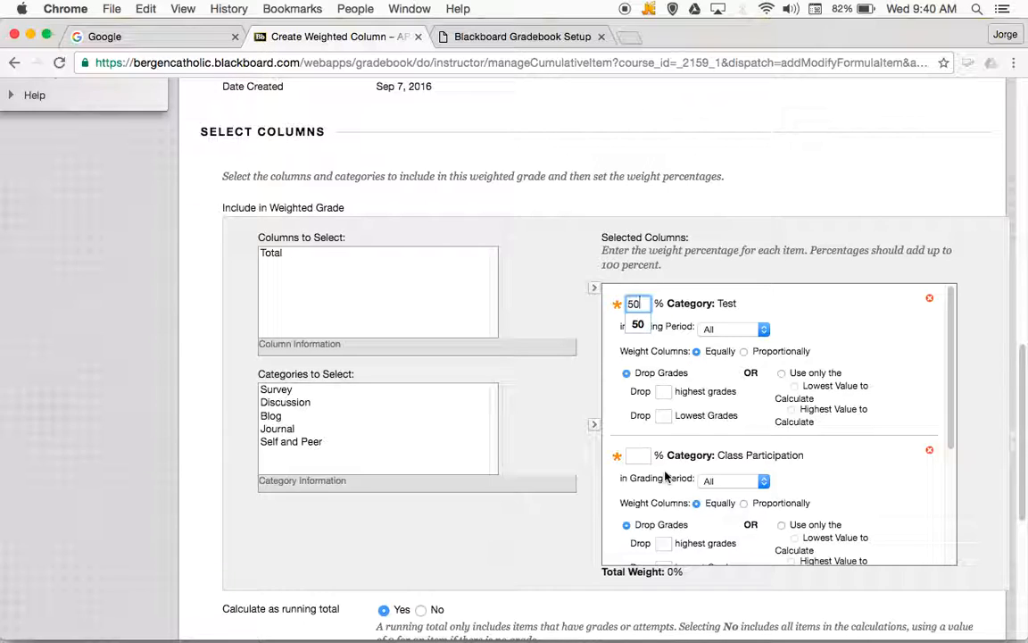
left_click(641, 456)
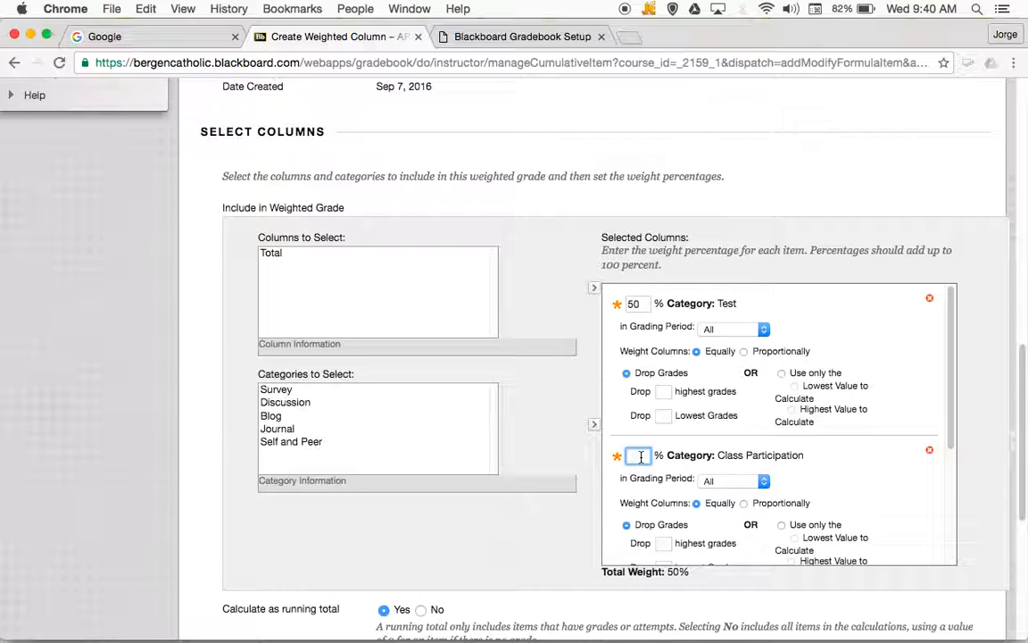
type("10")
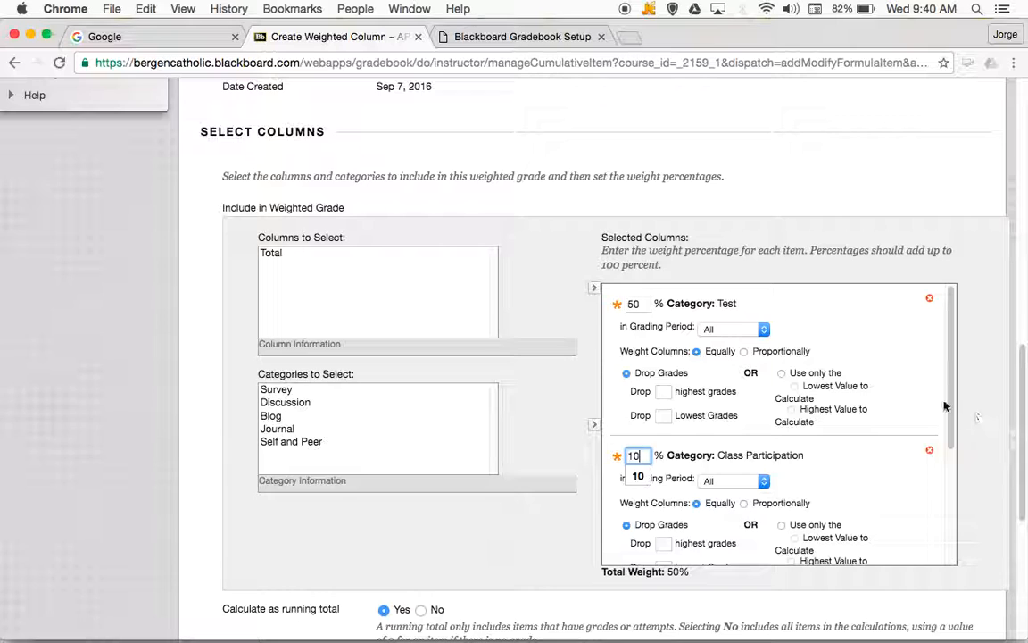
left_click_drag(952, 396, 966, 484)
left_click(639, 456)
type("40")
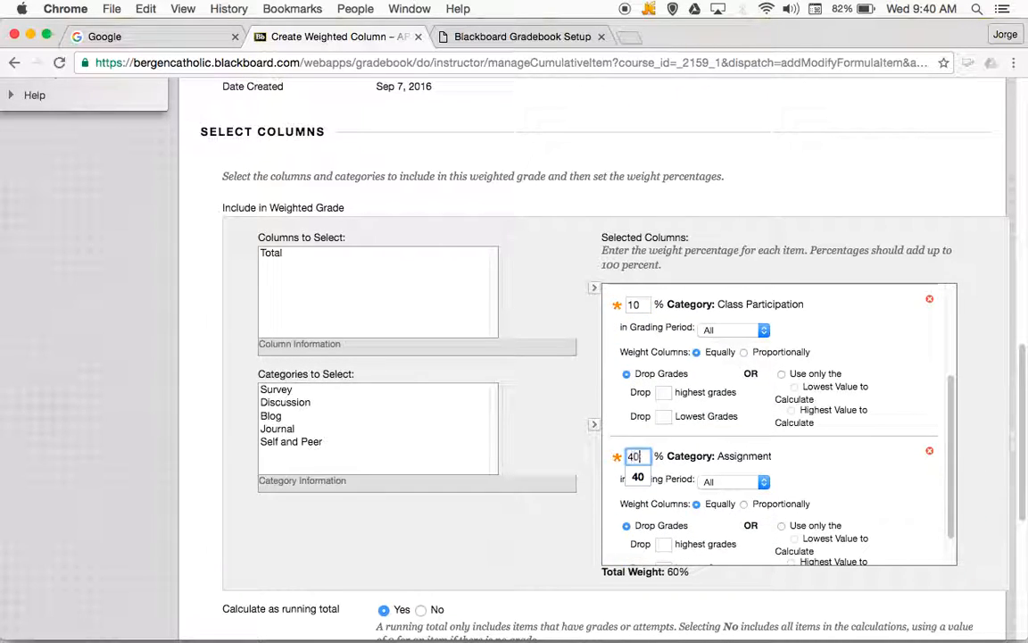
Limit the Test category to the 1st Quarter grading period and weight its columns proportionally.
left_click_drag(952, 470, 956, 435)
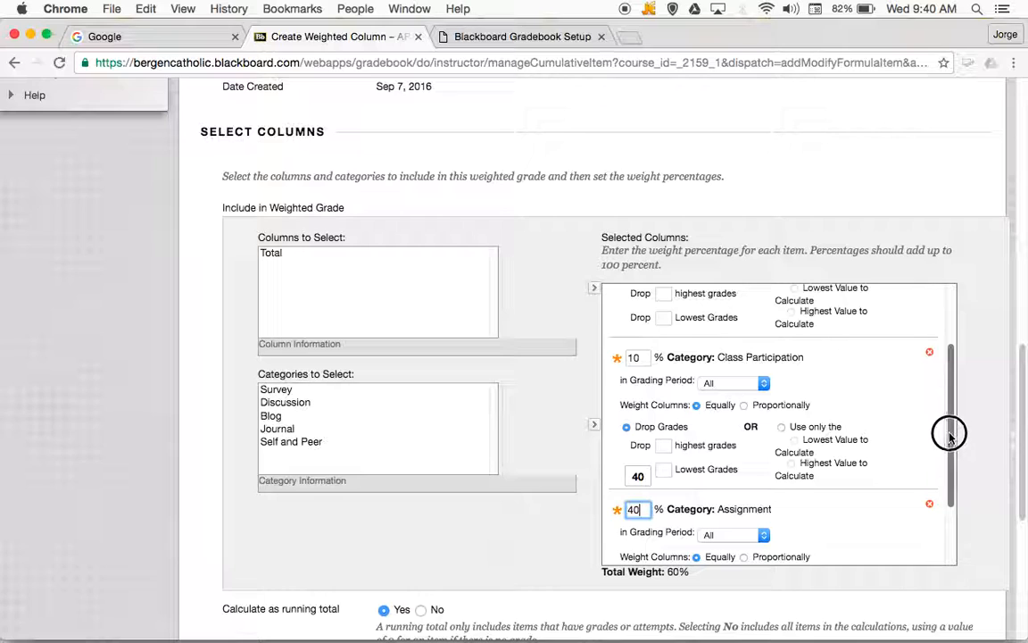
left_click_drag(950, 434, 955, 366)
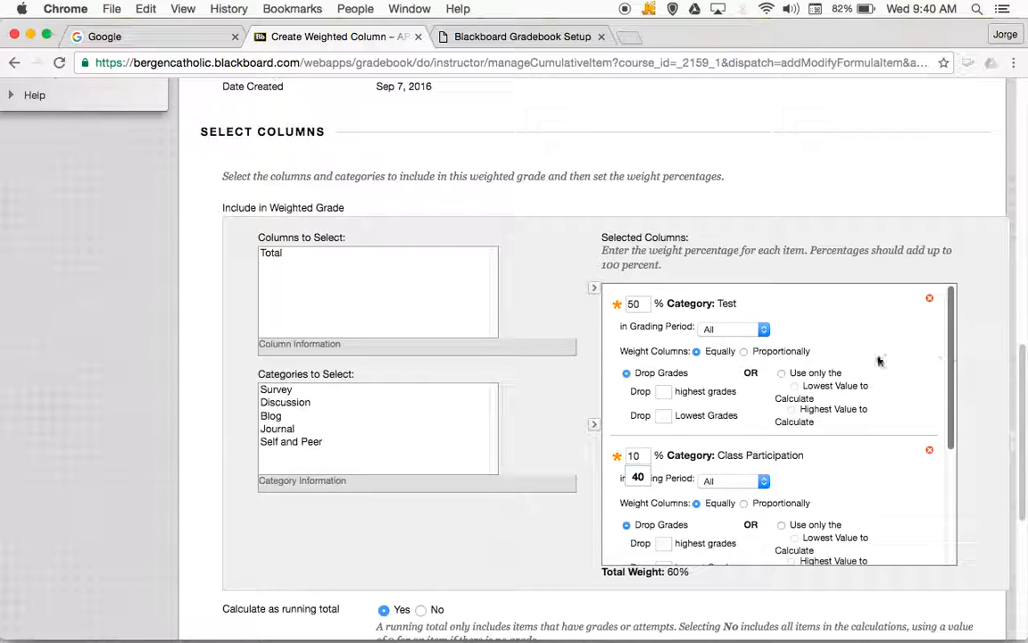
left_click(724, 333)
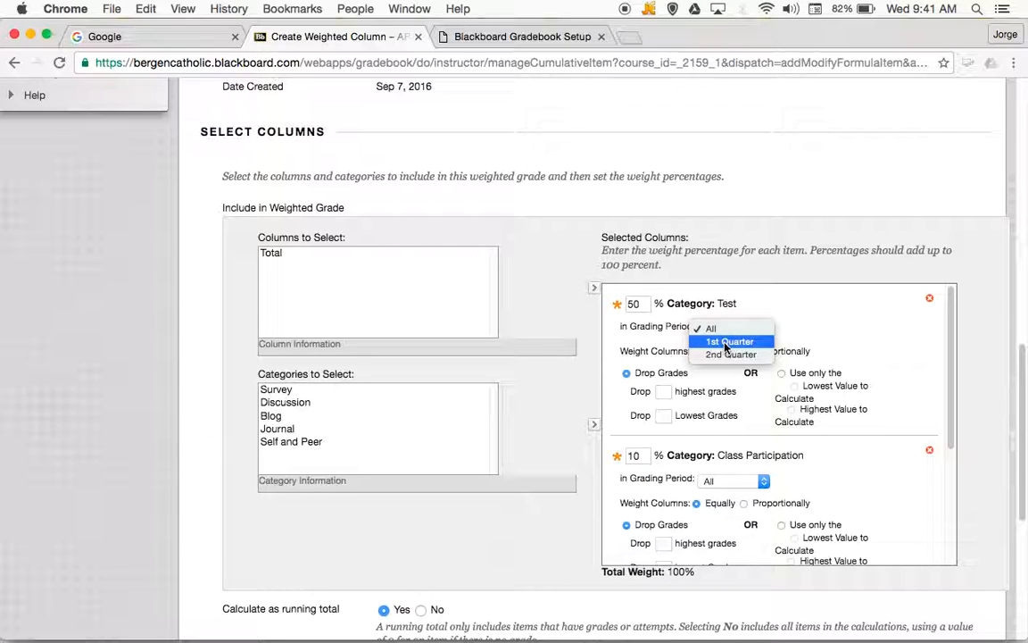
left_click(728, 343)
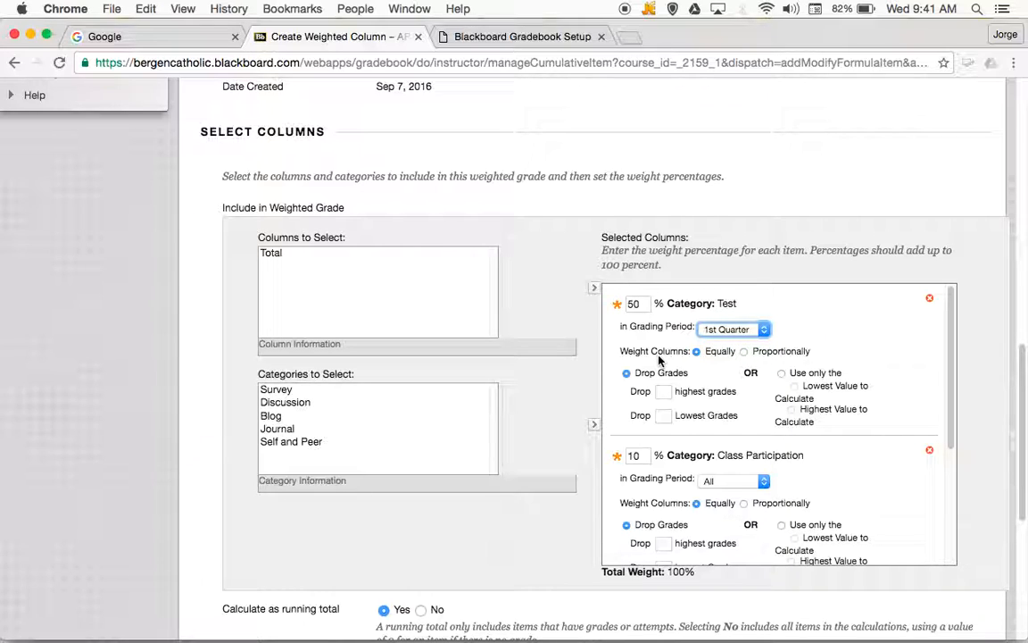
left_click(745, 352)
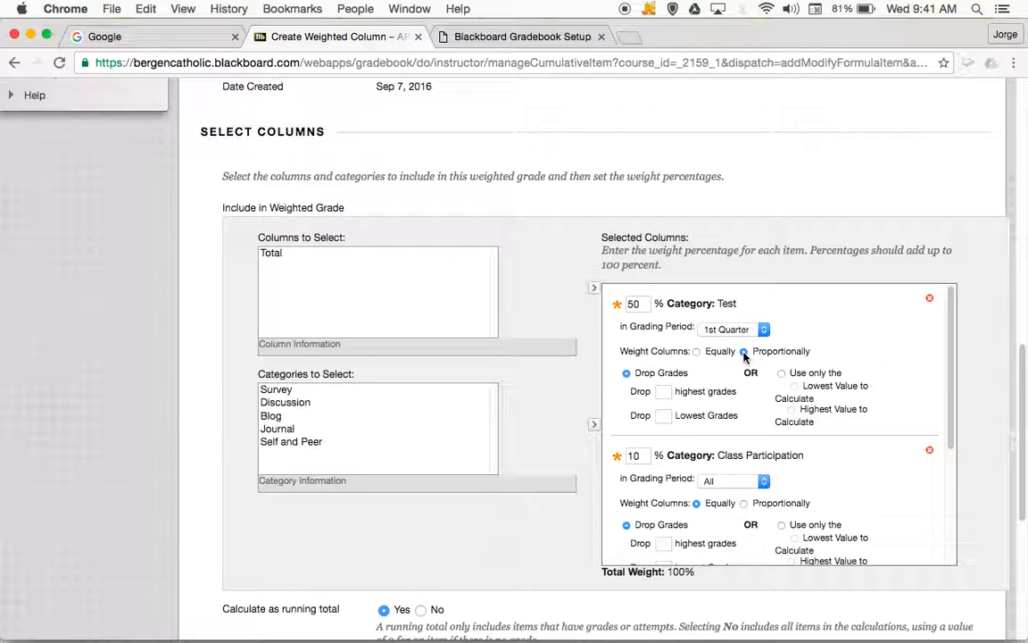
mouse_move(955, 325)
left_mouse_down()
mouse_move(952, 339)
mouse_move(957, 323)
left_mouse_up()
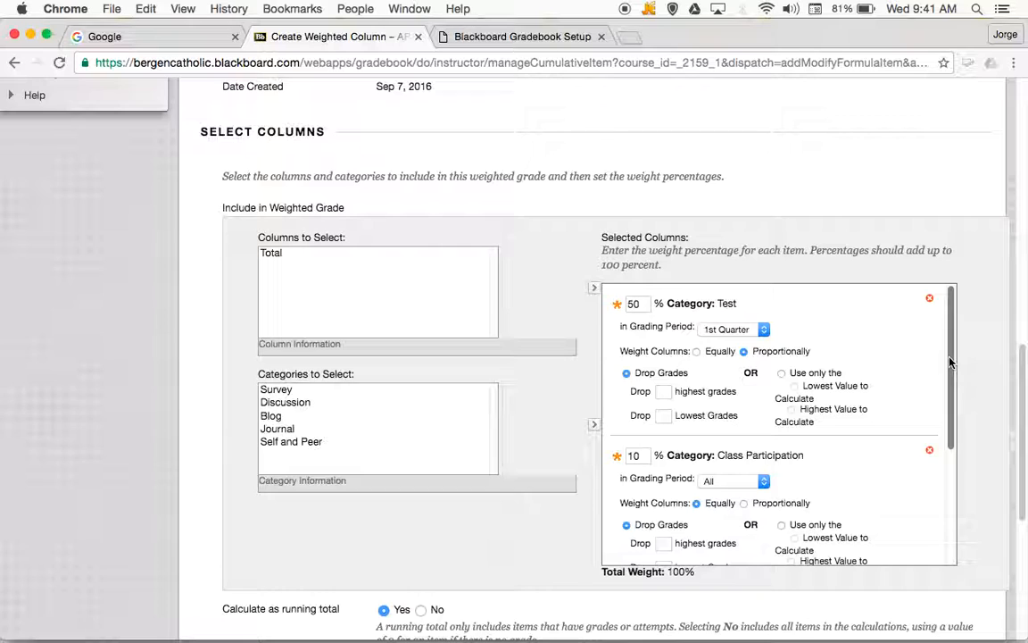
mouse_move(951, 362)
left_mouse_down()
mouse_move(950, 378)
mouse_move(952, 362)
left_mouse_up()
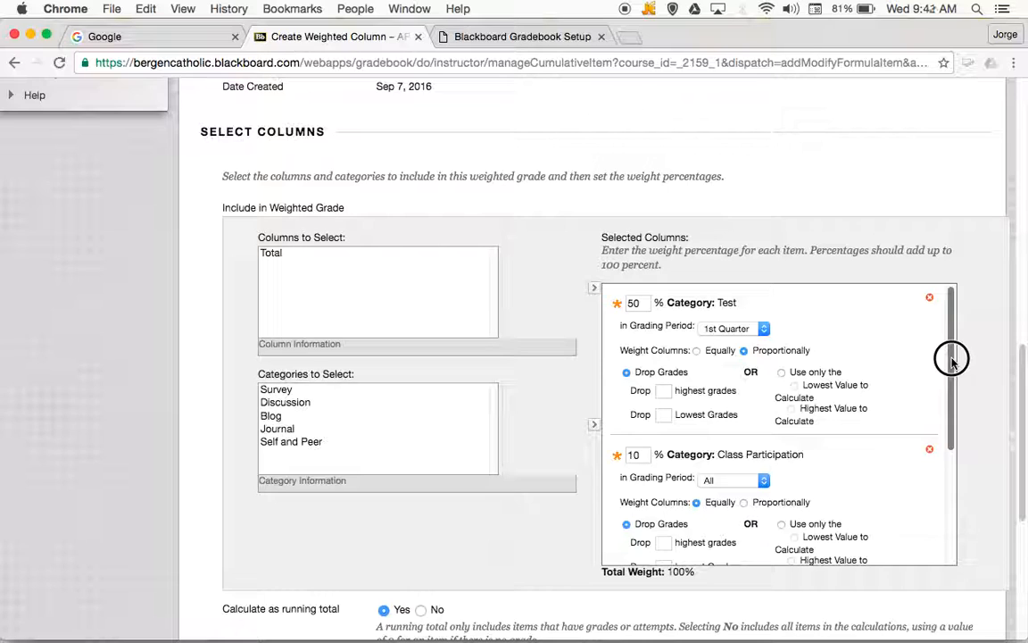
Limit the Class Participation category to the 1st Quarter grading period and weight its columns proportionally.
left_click_drag(951, 359, 955, 421)
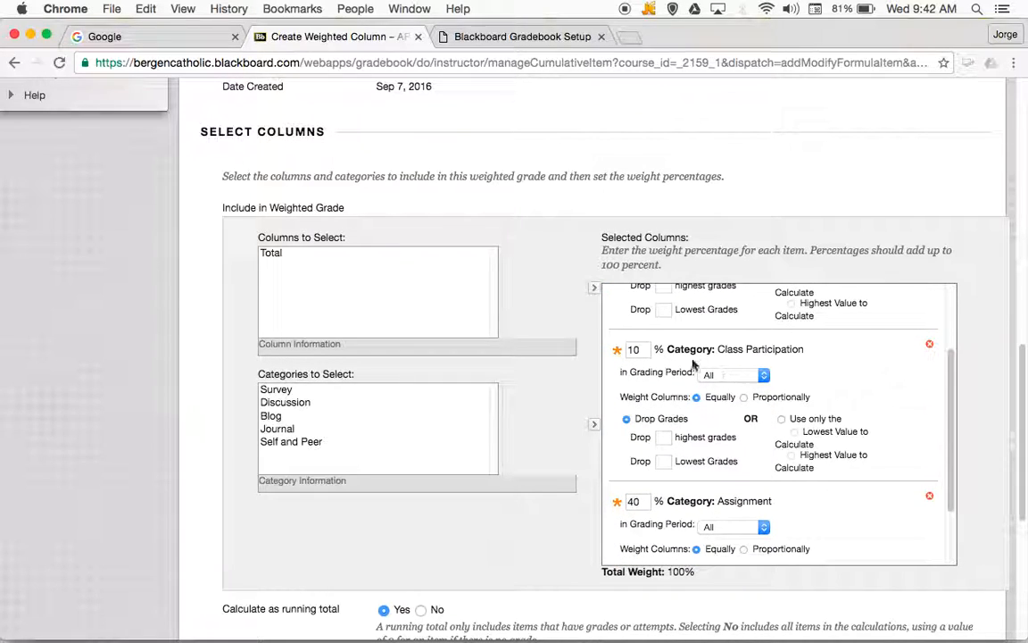
left_click(716, 374)
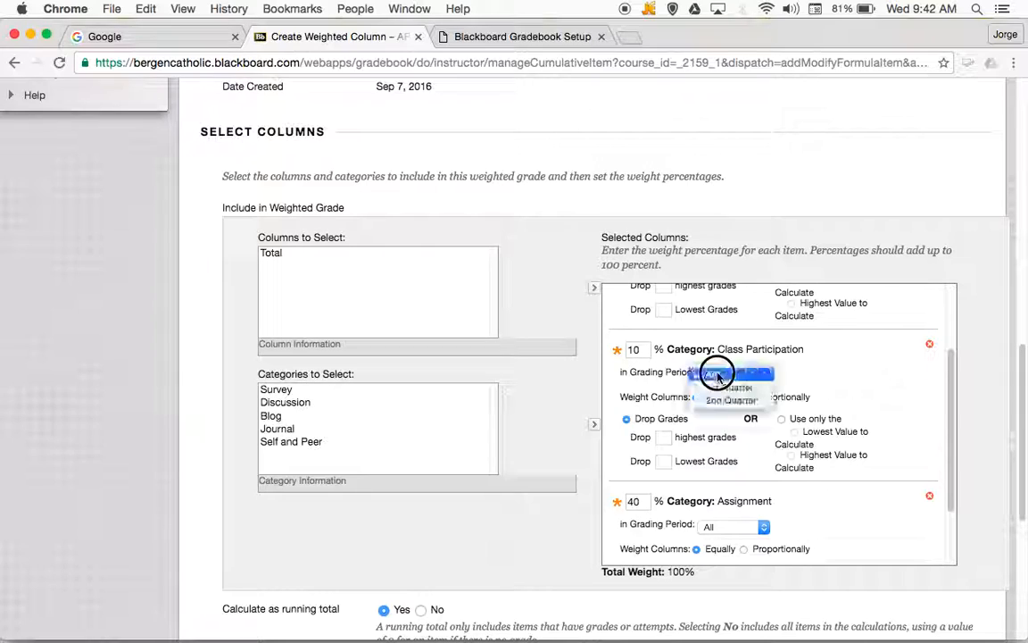
left_click(730, 387)
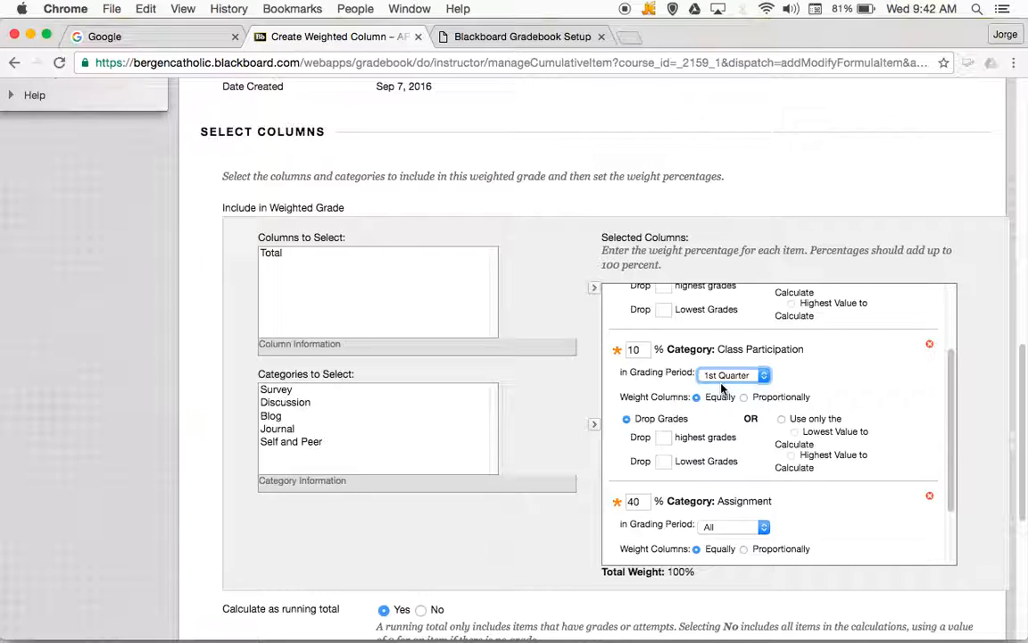
left_click(744, 398)
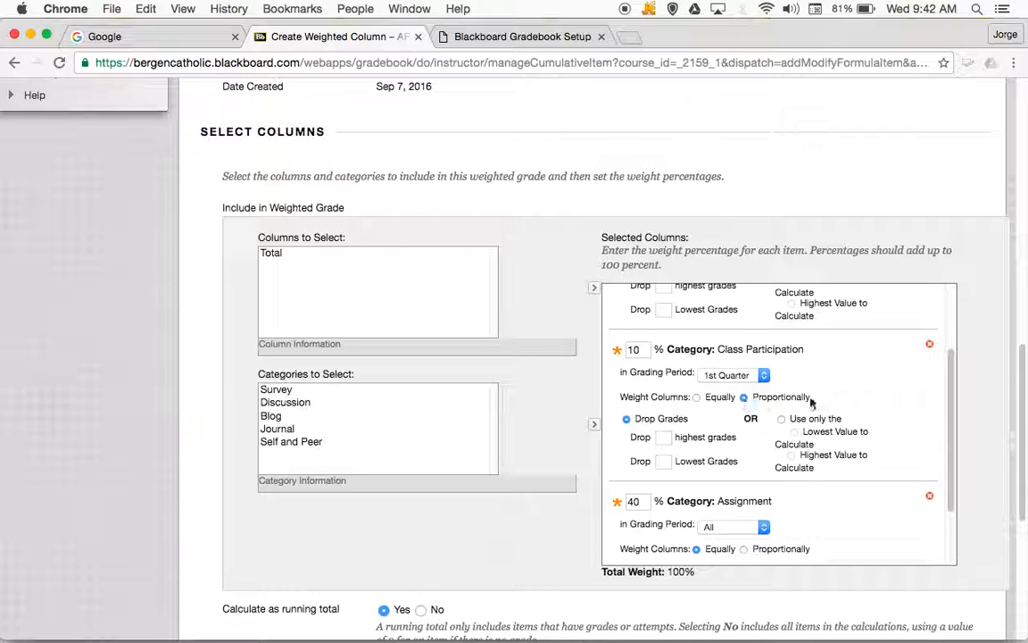
Limit the Assignment category to the 1st Quarter grading period and weight its columns proportionally.
left_click_drag(949, 379, 945, 440)
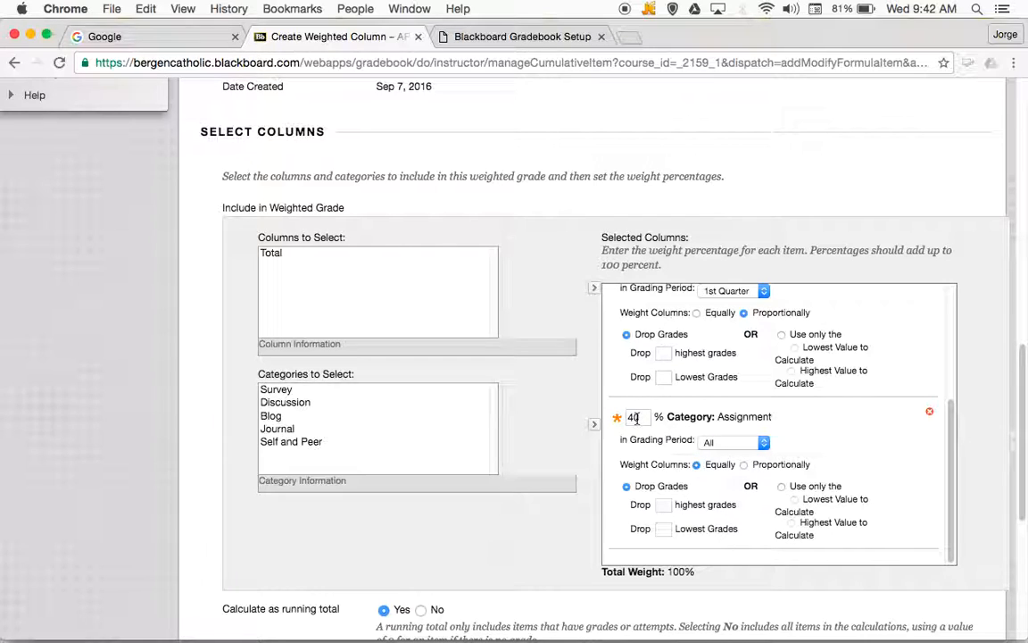
left_click(721, 443)
left_click(739, 455)
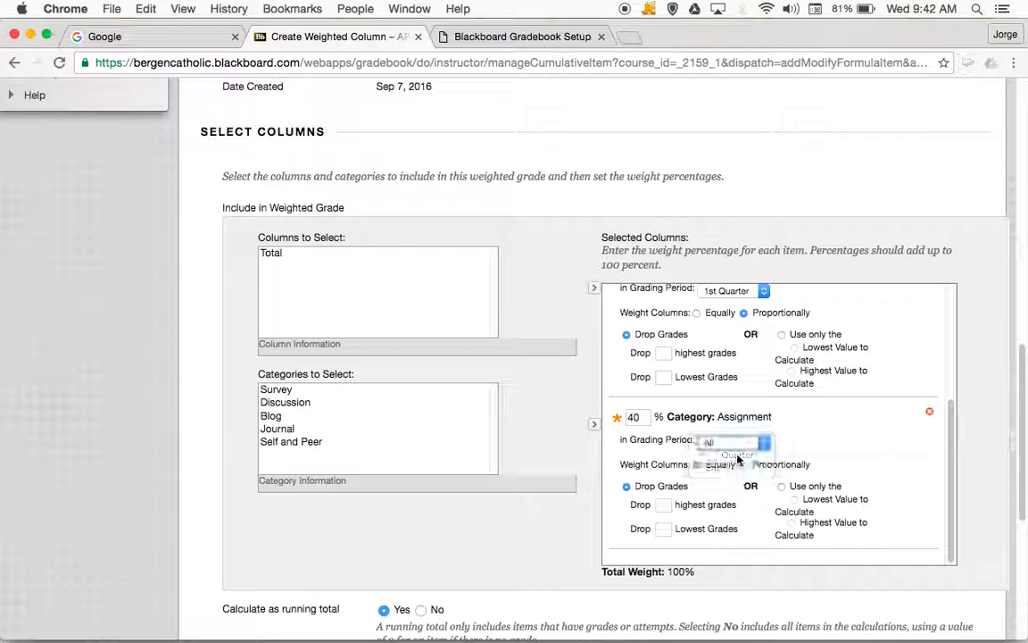
left_click(745, 465)
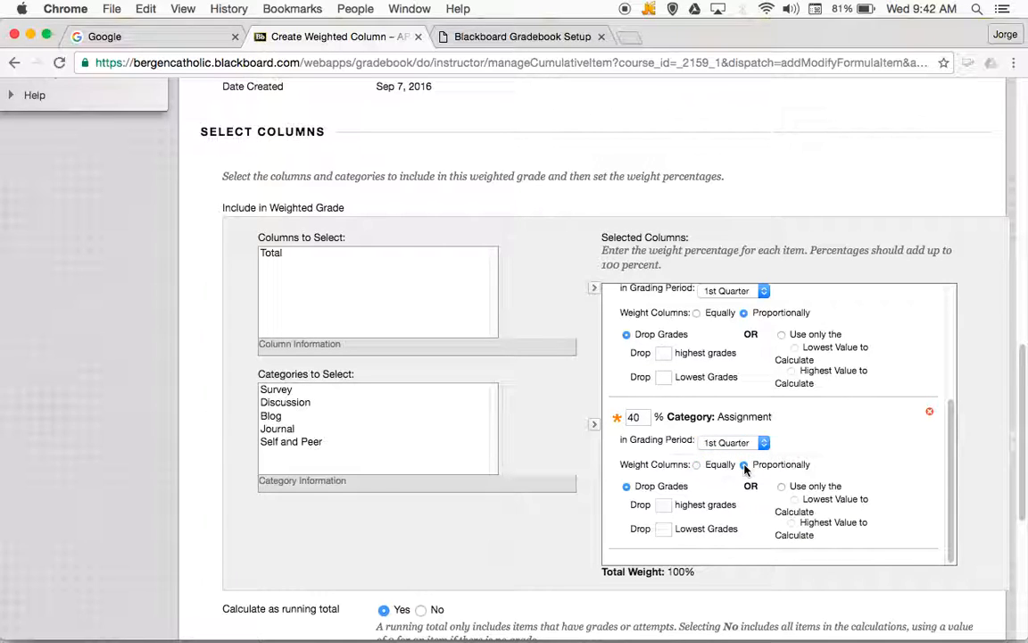
Review the weighted column's dates, running total and visibility options, and submit the column.
scroll(986, 408, "up", 1)
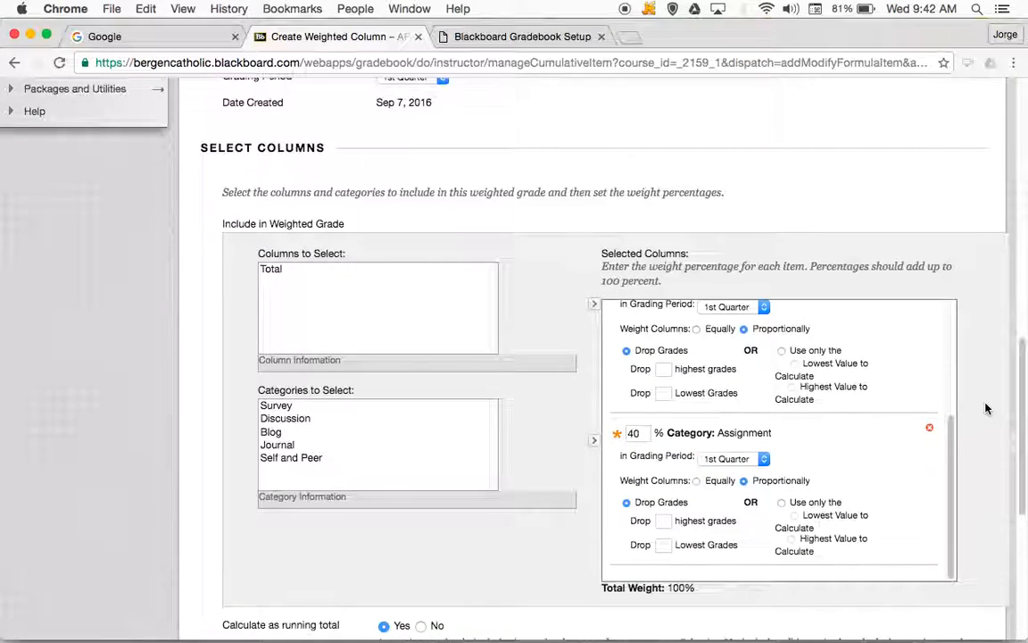
scroll(987, 408, "up", 8)
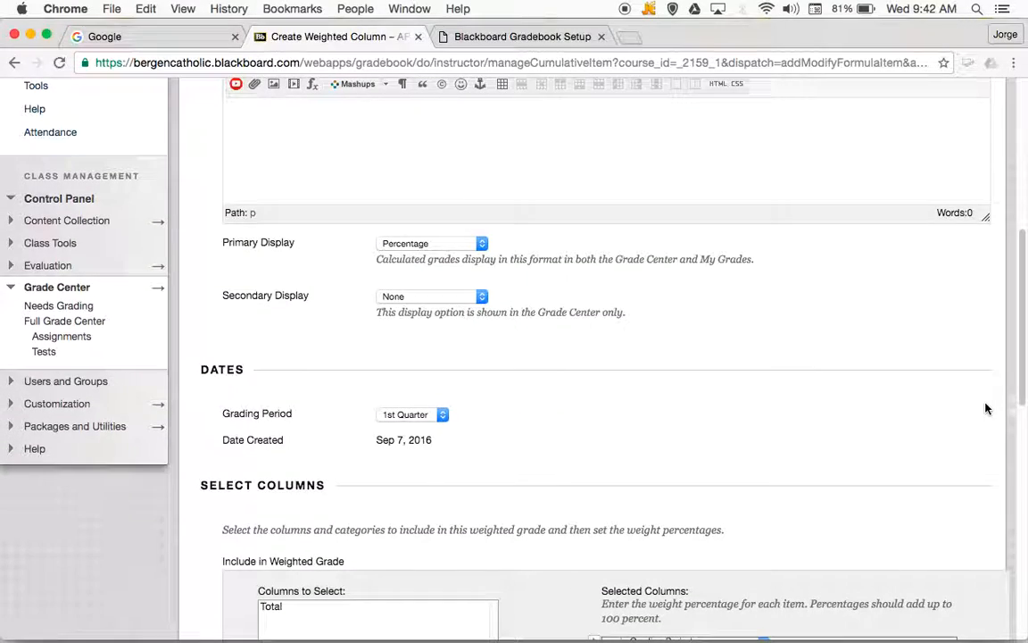
scroll(986, 408, "down", 10)
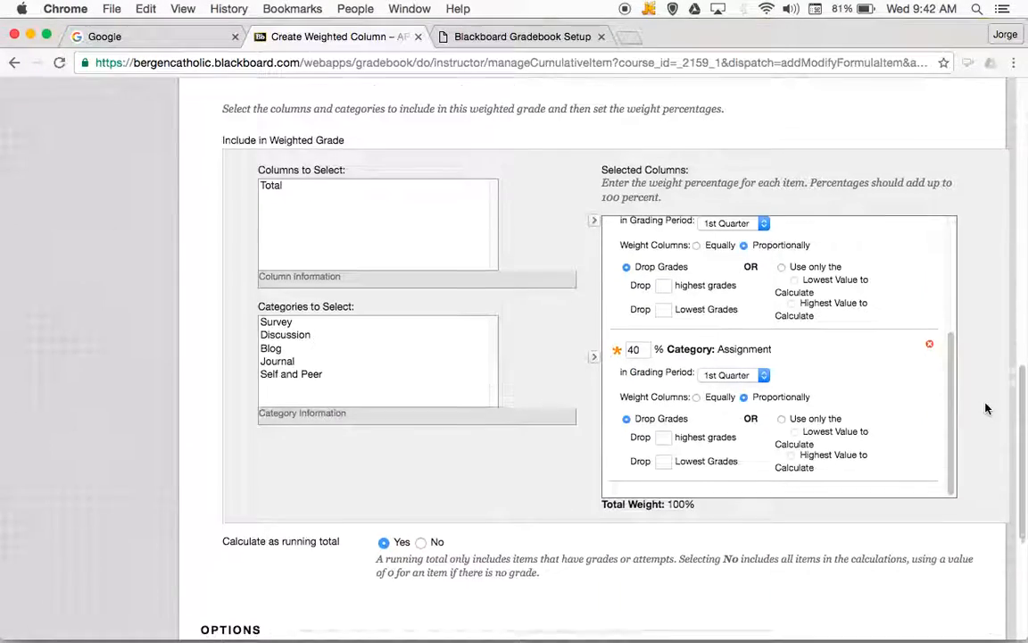
scroll(986, 408, "down", 9)
scroll(987, 408, "up", 7)
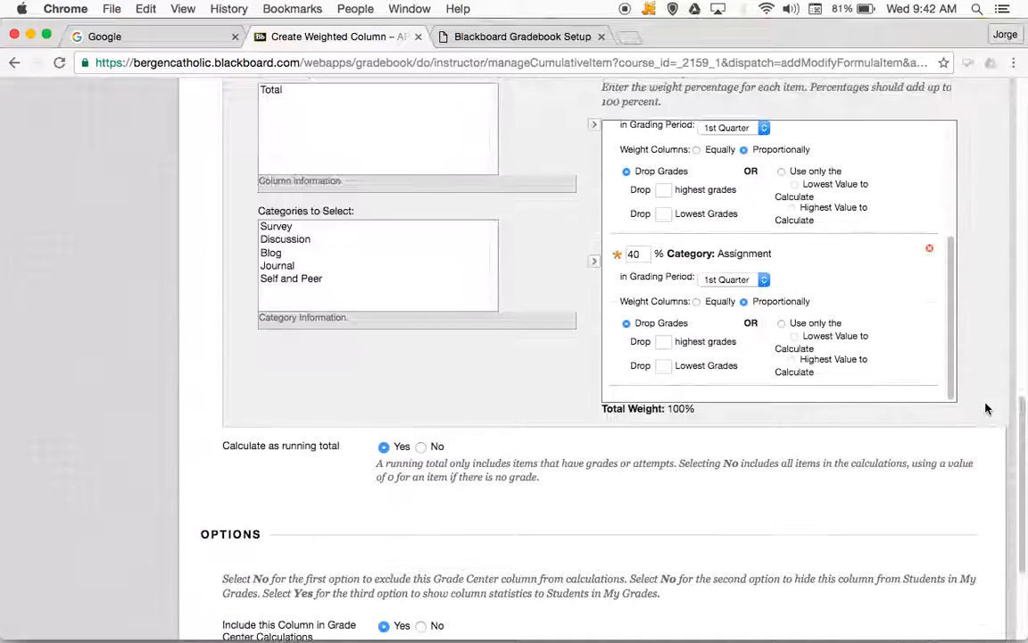
scroll(987, 408, "up", 2)
scroll(986, 408, "down", 4)
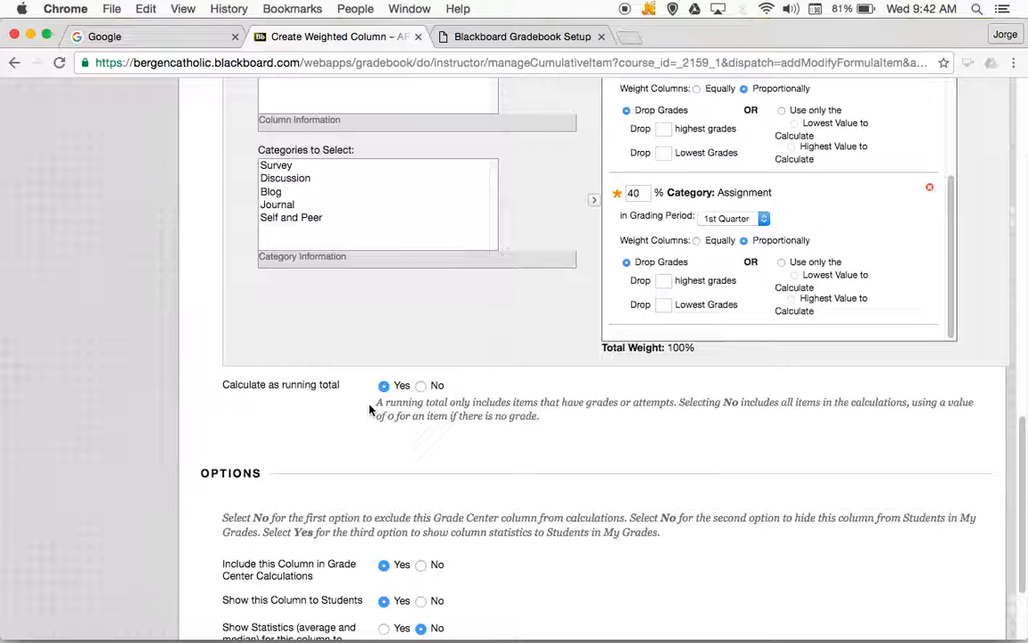
scroll(211, 535, "down", 3)
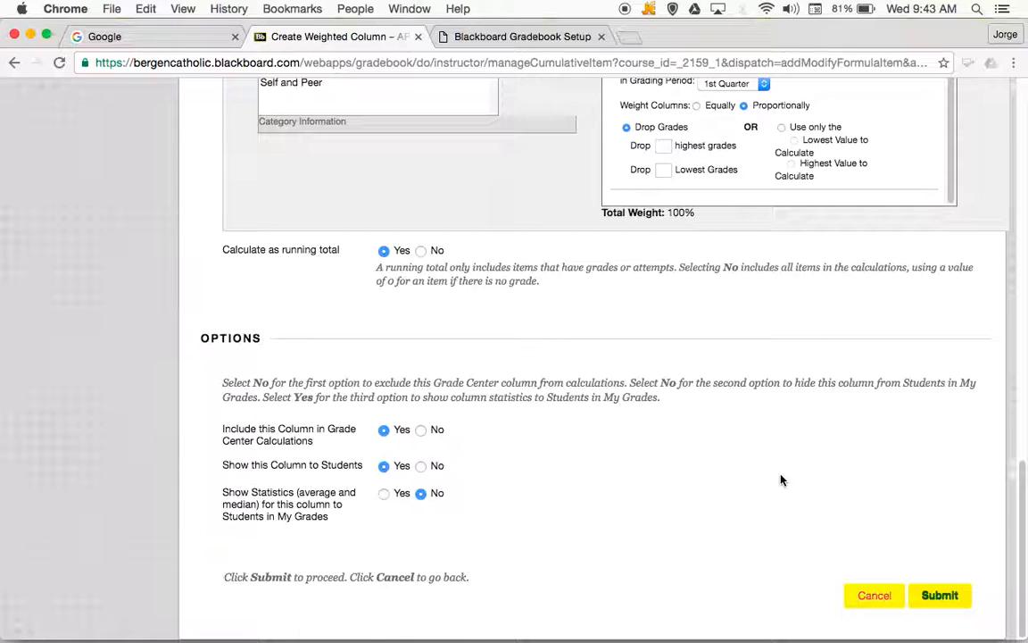
left_click(940, 596)
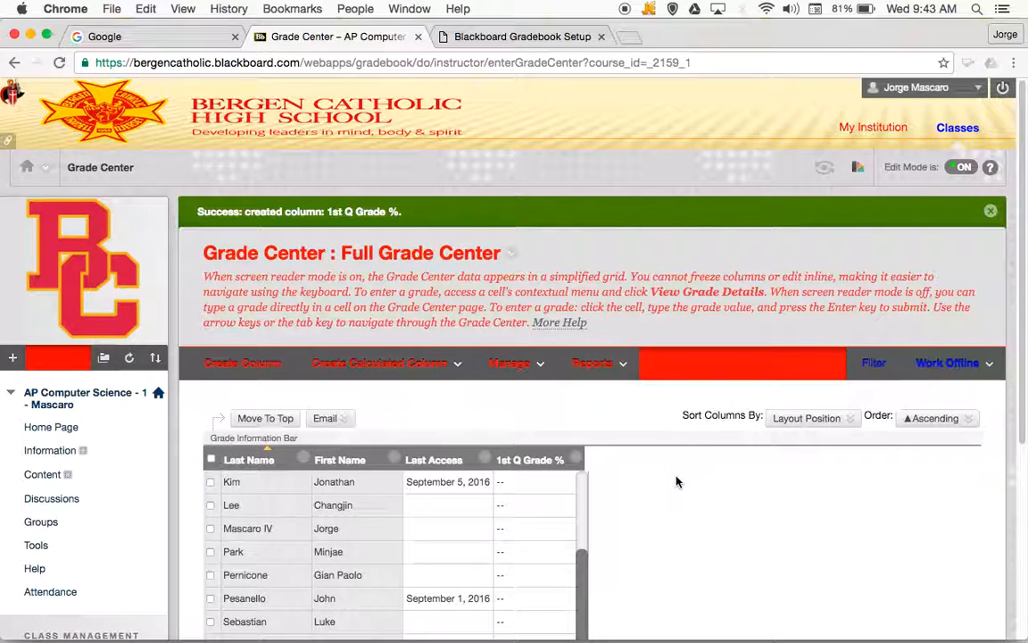
Set the 1st Q Grade % column as the external grade in the Full Grade Center.
scroll(677, 477, "down", 4)
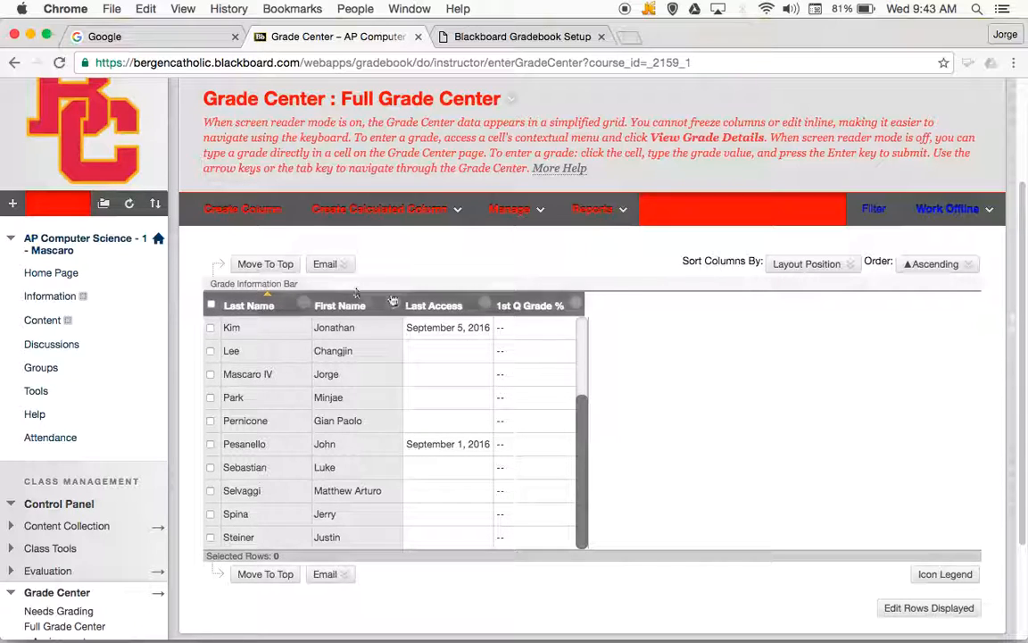
mouse_move(539, 316)
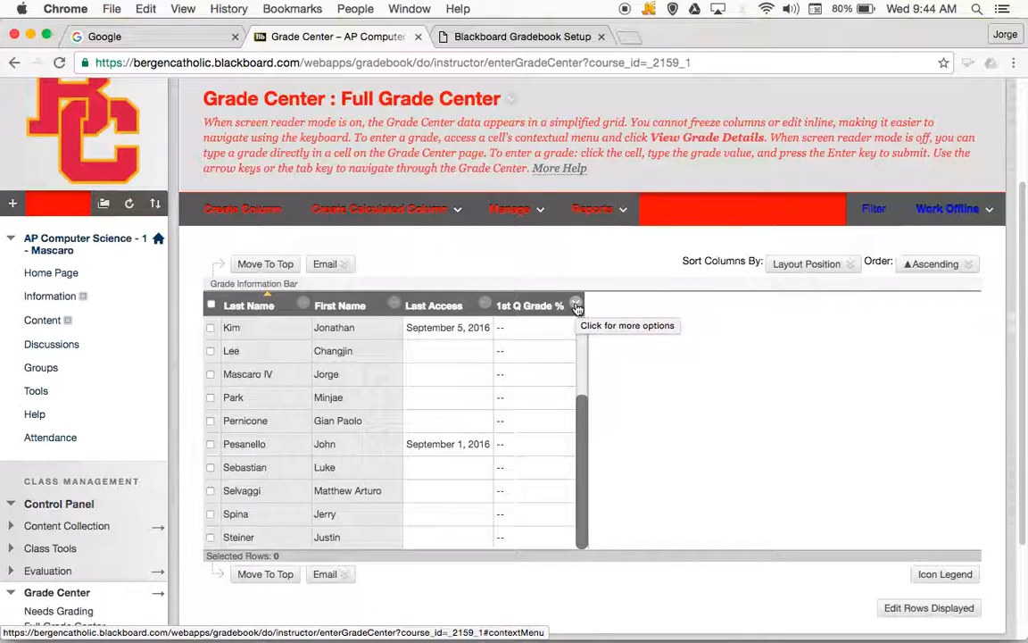
left_click(577, 308)
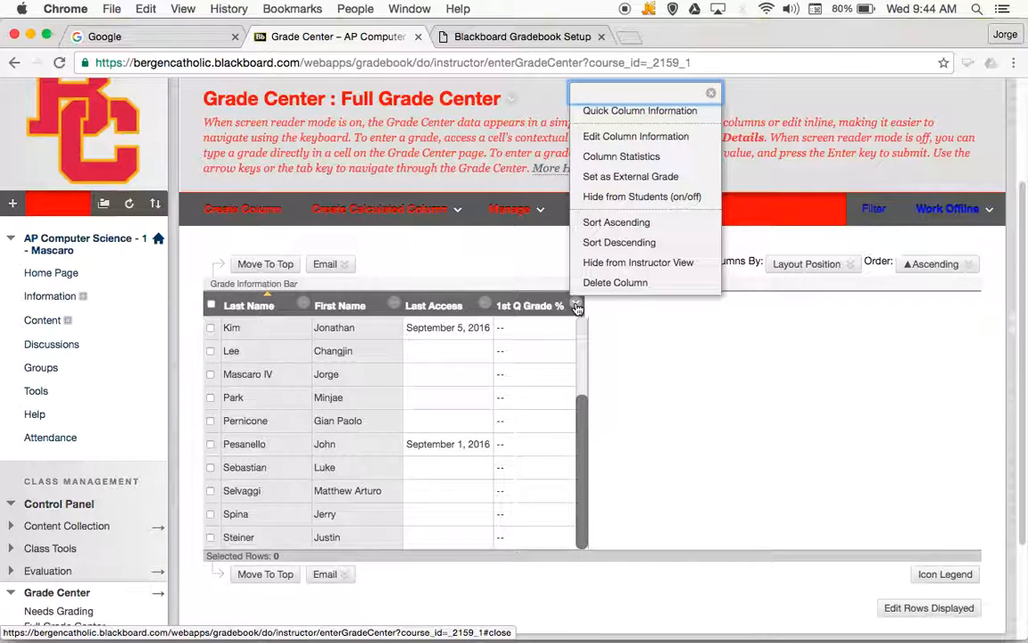
left_click(621, 179)
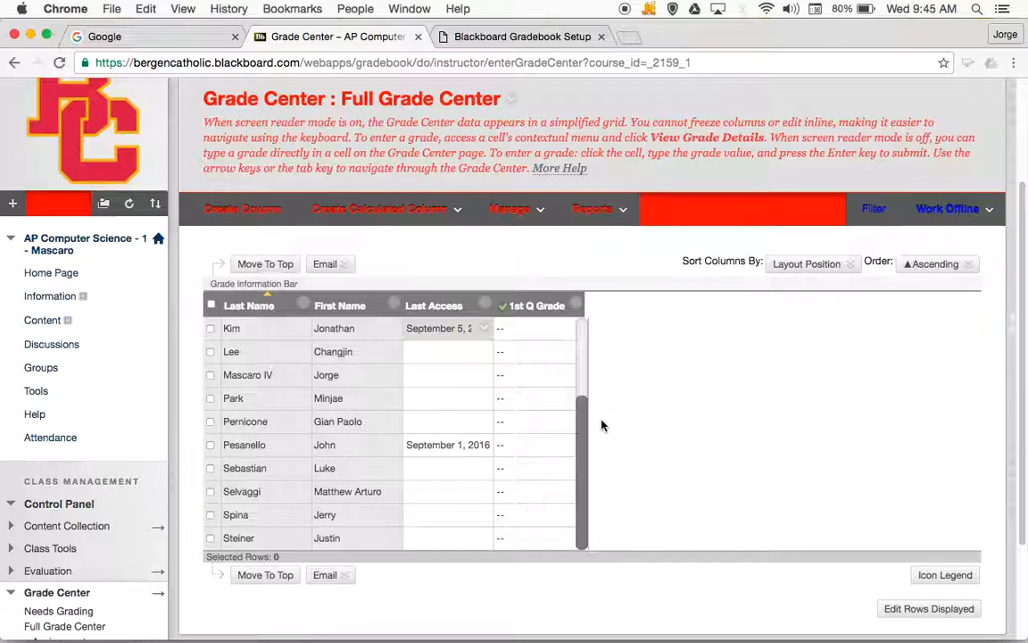
Look over the Full Grade Center page and bring the start of the student list into view.
scroll(601, 426, "down", 3)
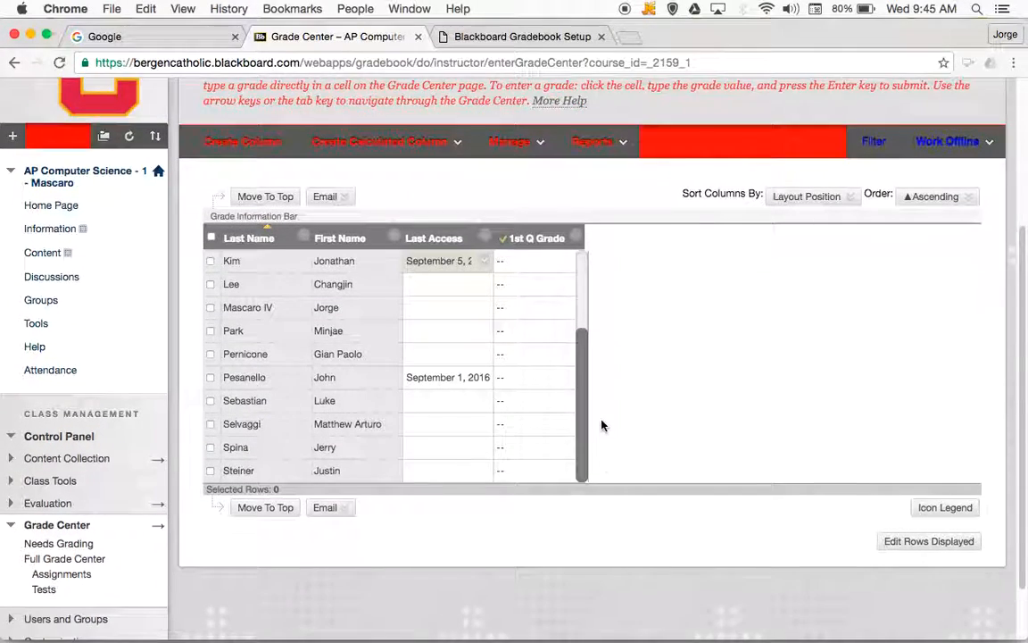
scroll(602, 426, "down", 1)
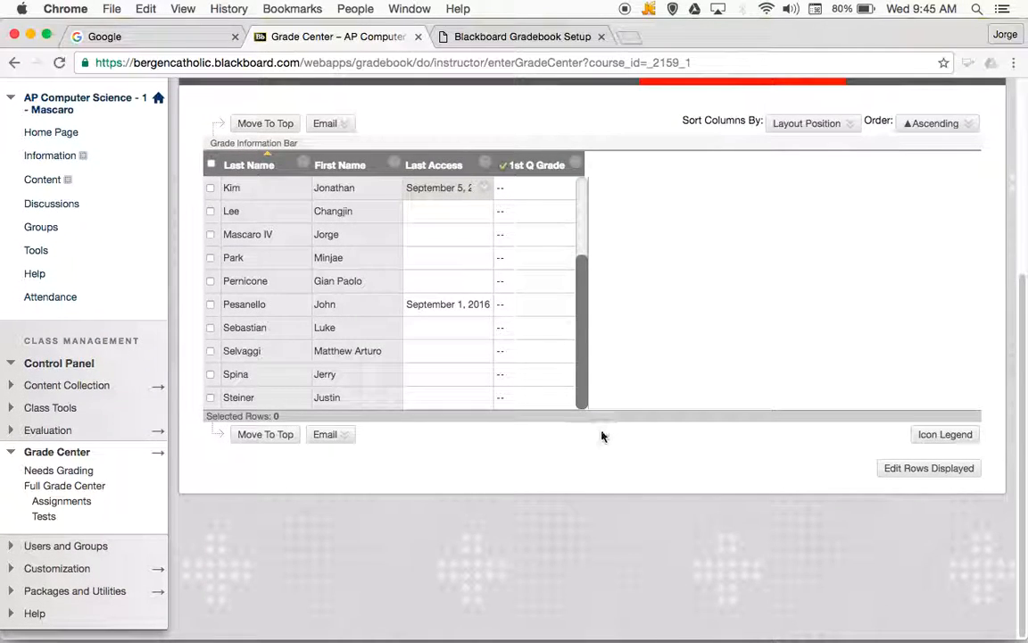
scroll(603, 433, "up", 5)
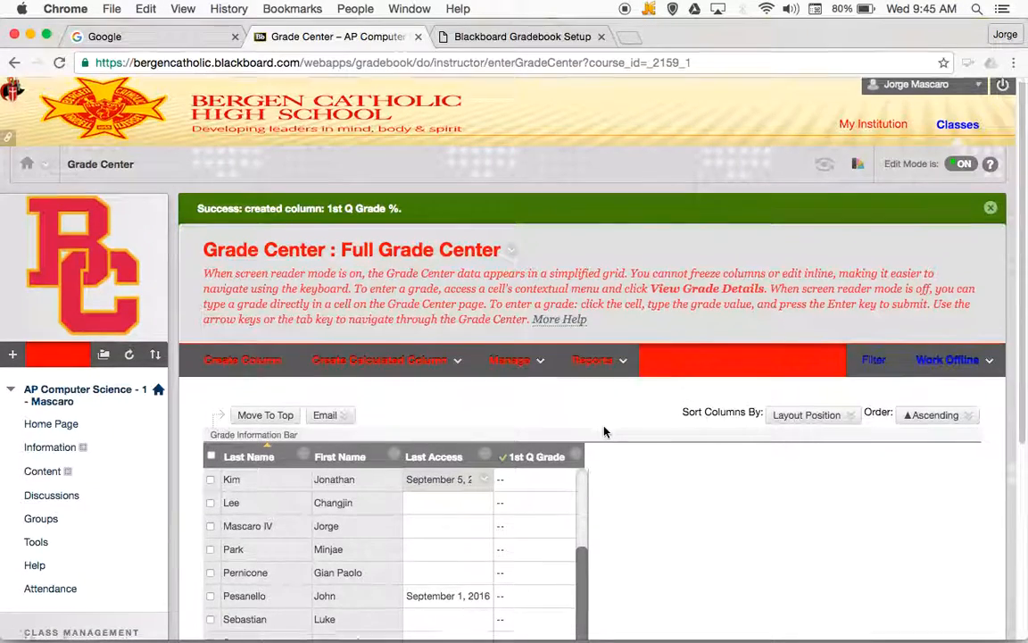
scroll(604, 433, "down", 5)
scroll(604, 432, "up", 6)
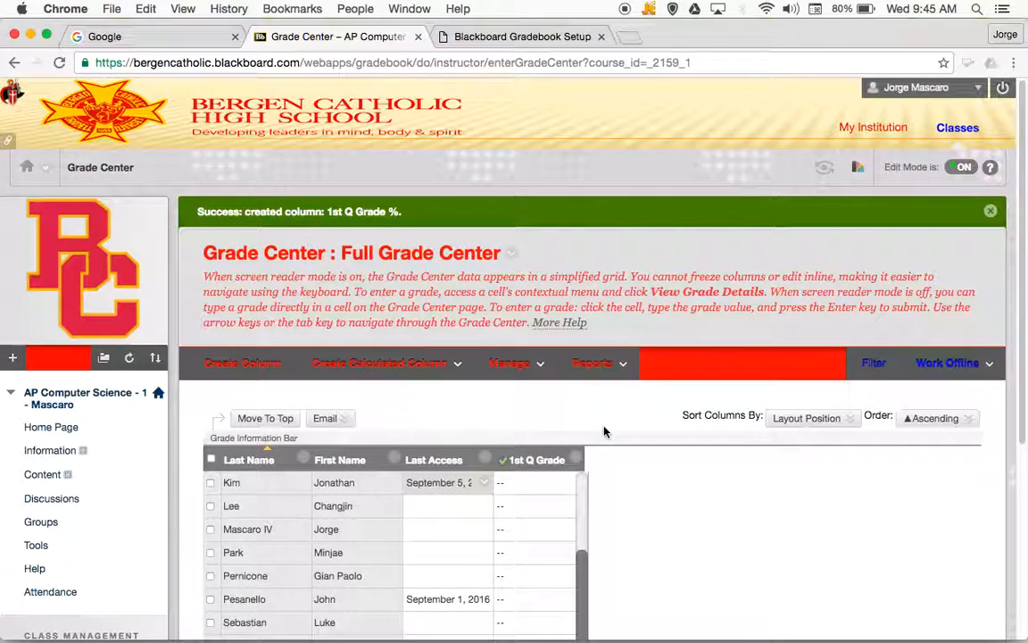
scroll(607, 430, "down", 3)
left_click_drag(581, 418, 581, 337)
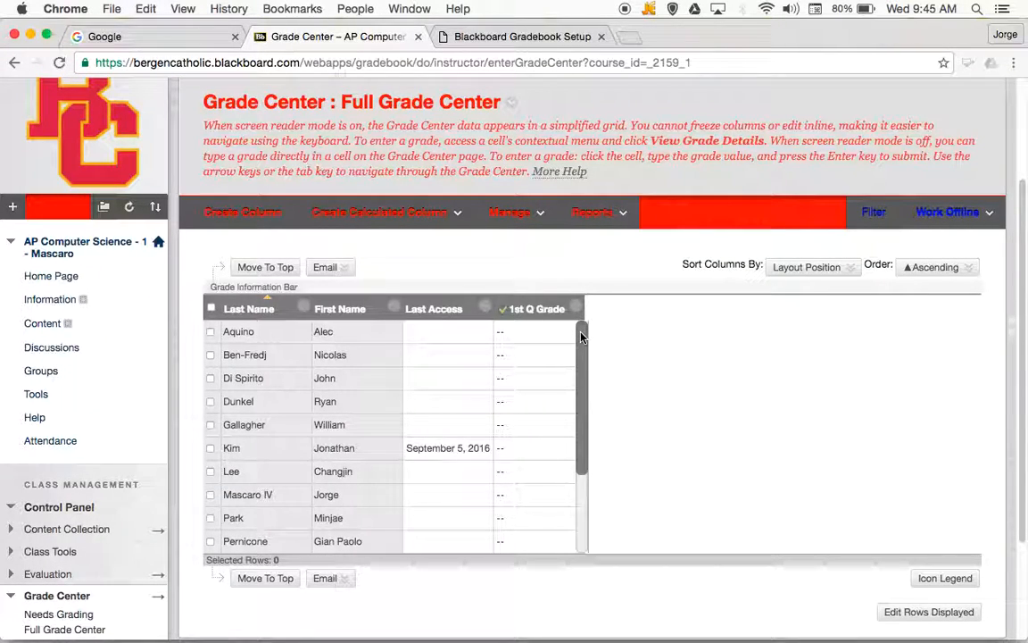